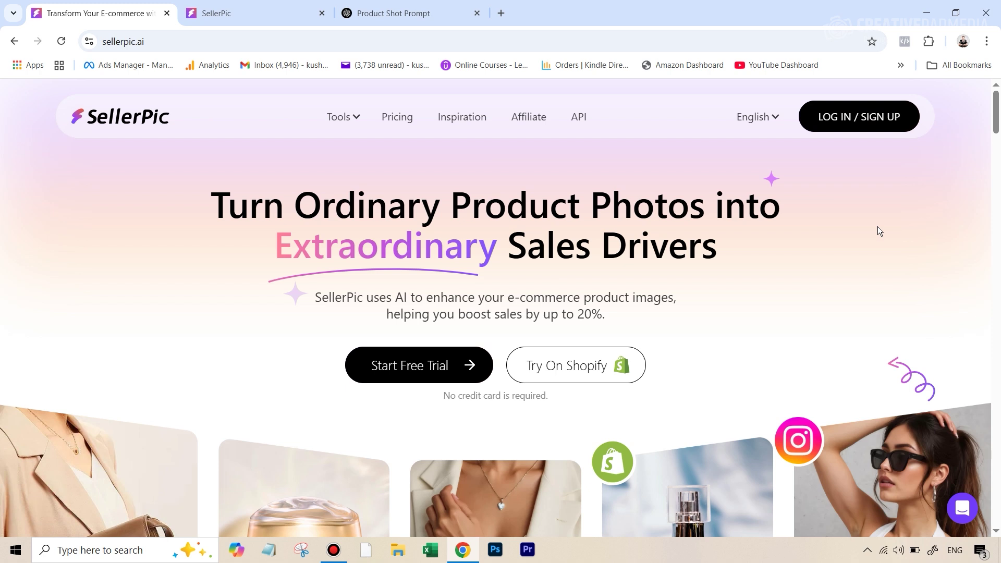
# Open the Lifestyle Scene tool under AI Product Image in the SellerPic app and upload the wooden cube shelf photo from the device.
pyautogui.click(239, 11)
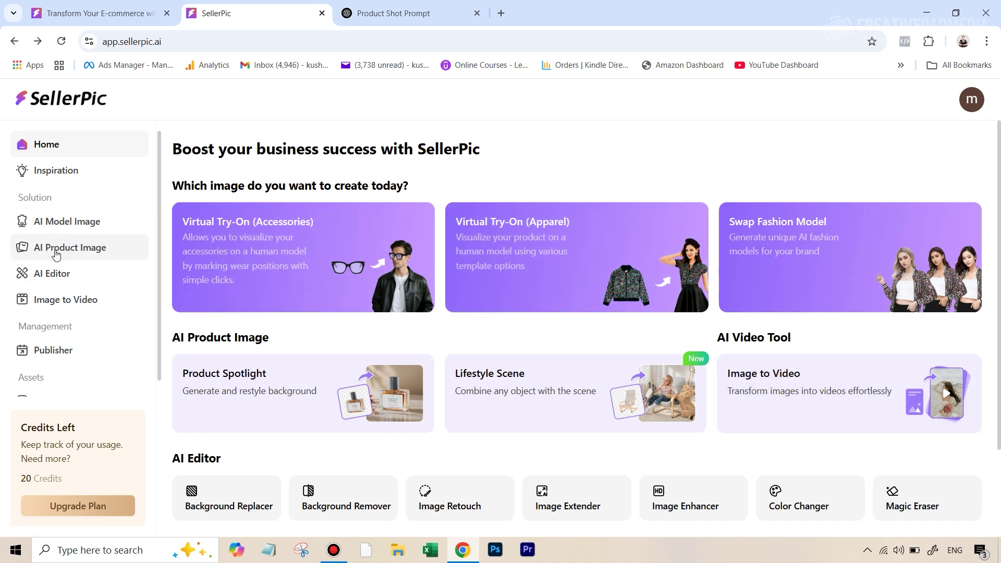
pyautogui.click(73, 253)
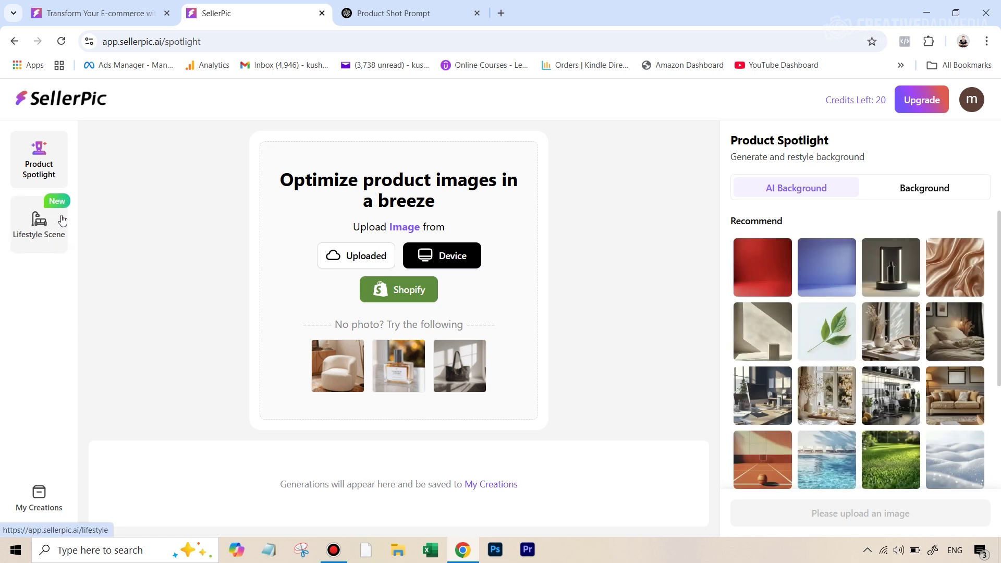
pyautogui.click(49, 235)
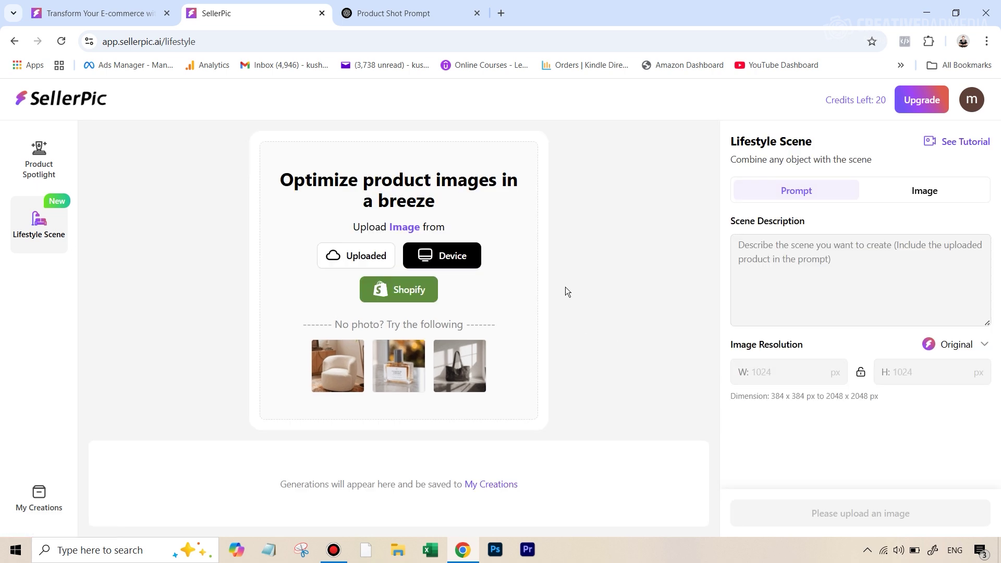
pyautogui.click(451, 262)
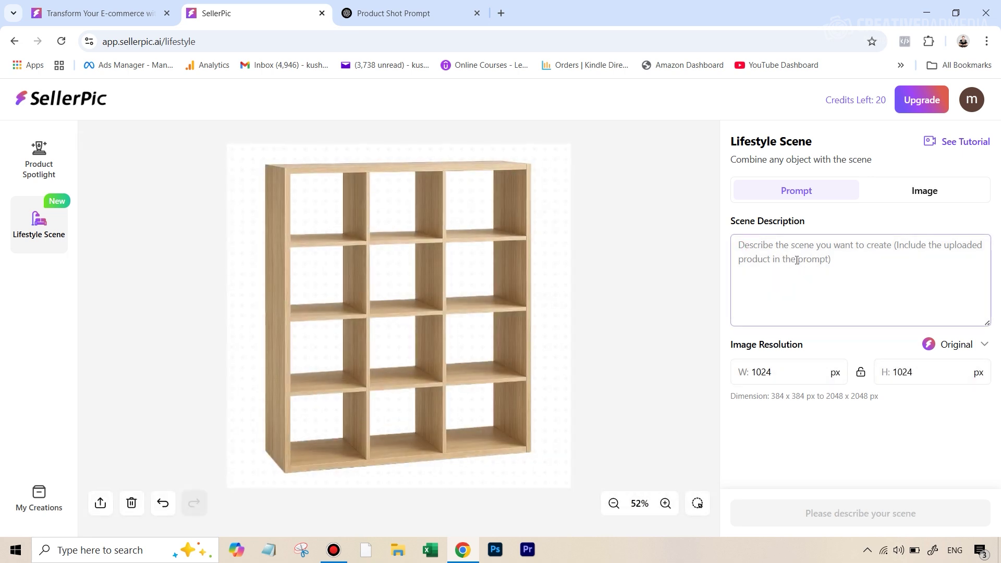
# View the scene-image option of Lifestyle Scene, then return to describing the scene with a prompt.
pyautogui.click(906, 199)
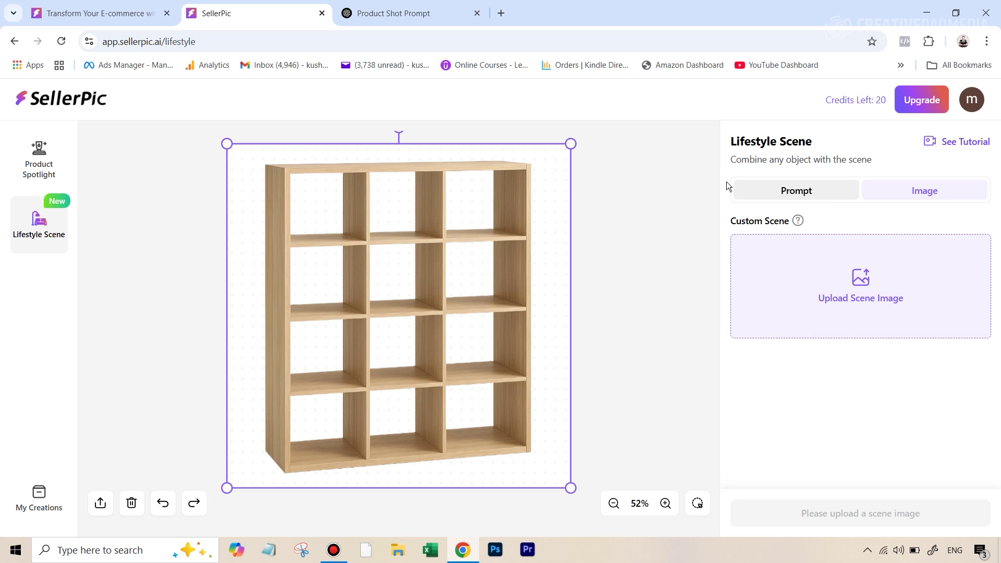
pyautogui.click(799, 190)
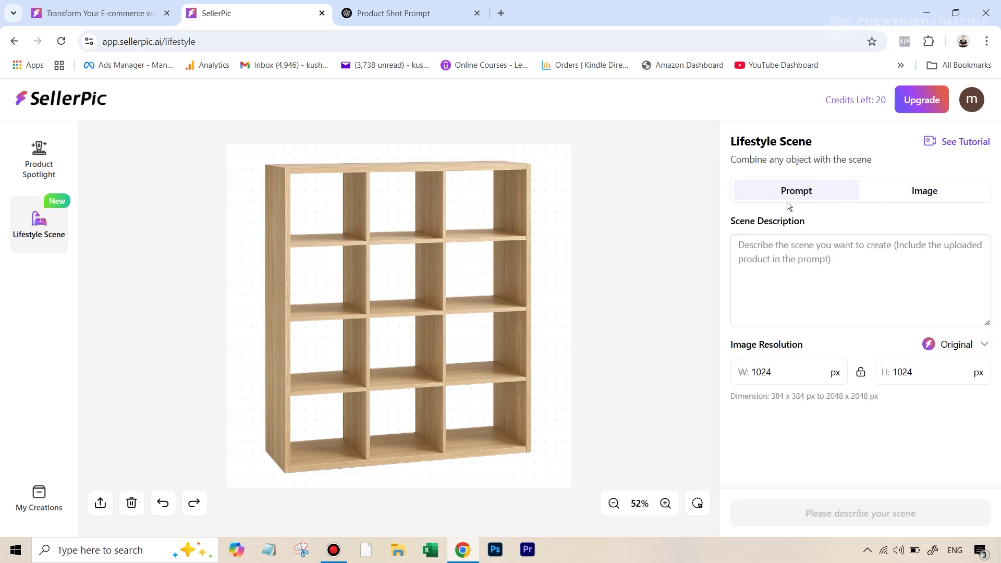
pyautogui.click(772, 255)
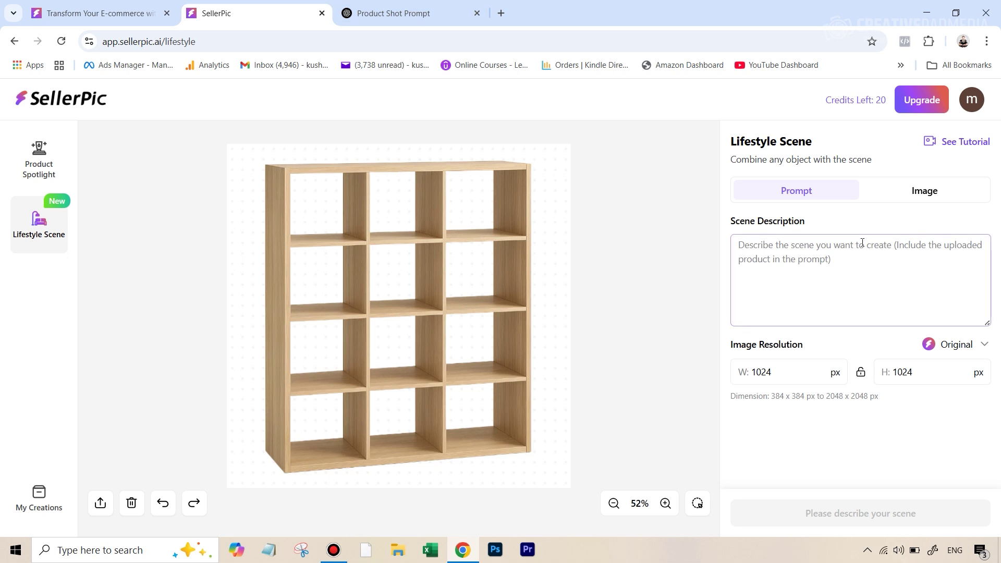
# Switch to ChatGPT and copy the full generated prompt describing a woman placing decorative objects on the shelf in a living room.
pyautogui.click(401, 17)
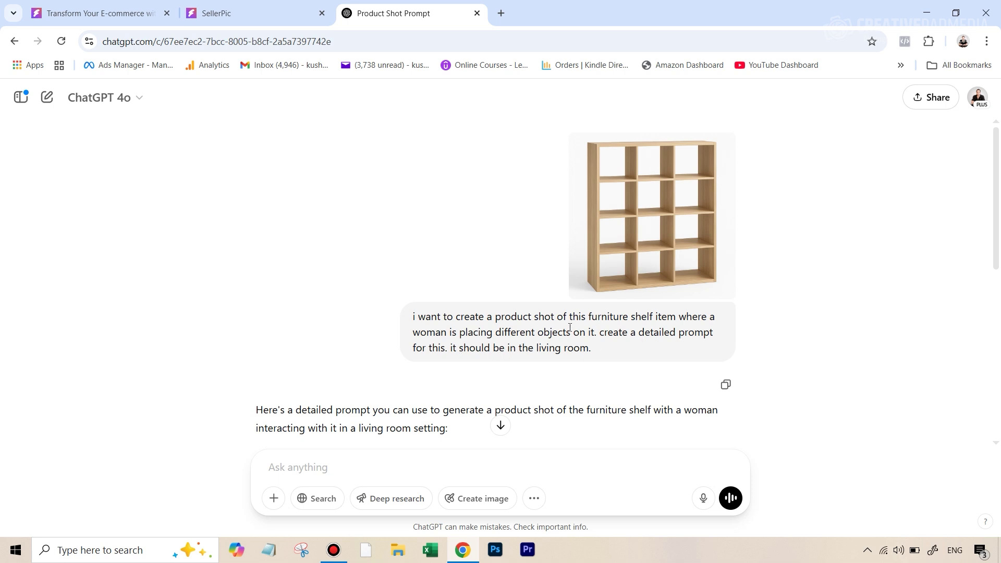
pyautogui.scroll(-6, 437, 380)
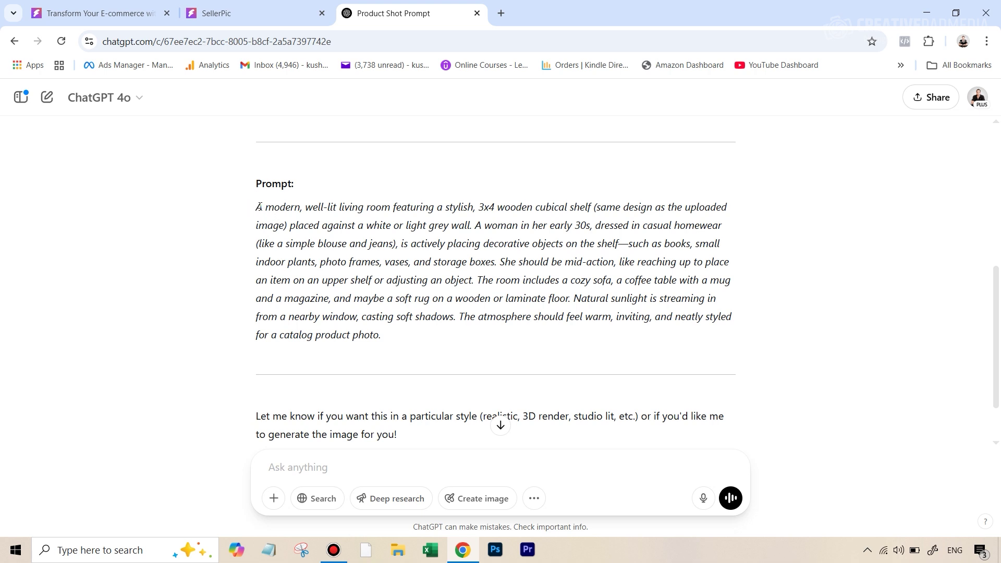
pyautogui.moveTo(258, 207); pyautogui.dragTo(385, 333)
pyautogui.rightClick(388, 300)
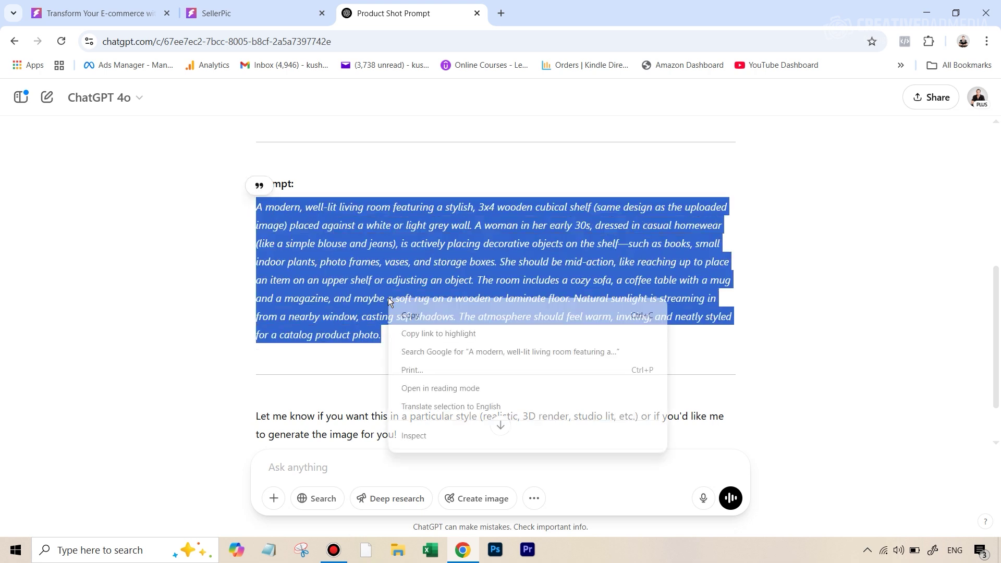
pyautogui.click(410, 315)
# Return to SellerPic and paste the copied living room prompt as the scene description.
pyautogui.click(248, 13)
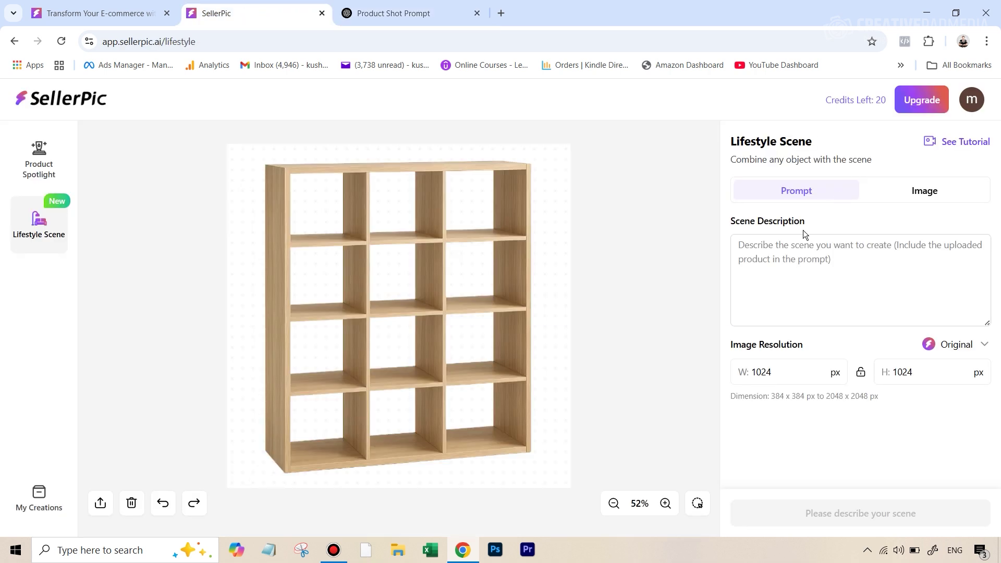
pyautogui.click(788, 256)
pyautogui.hotkey('ctrl', 'v')
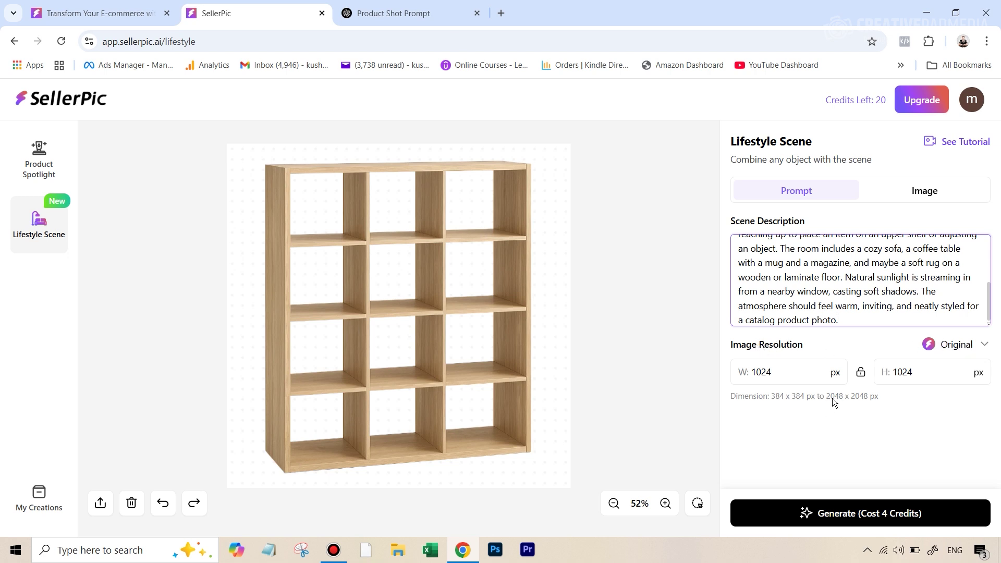
# Review the marketplace resolution presets, keep Original at 1024 x 1024 px, and generate the lifestyle scene images.
pyautogui.click(957, 345)
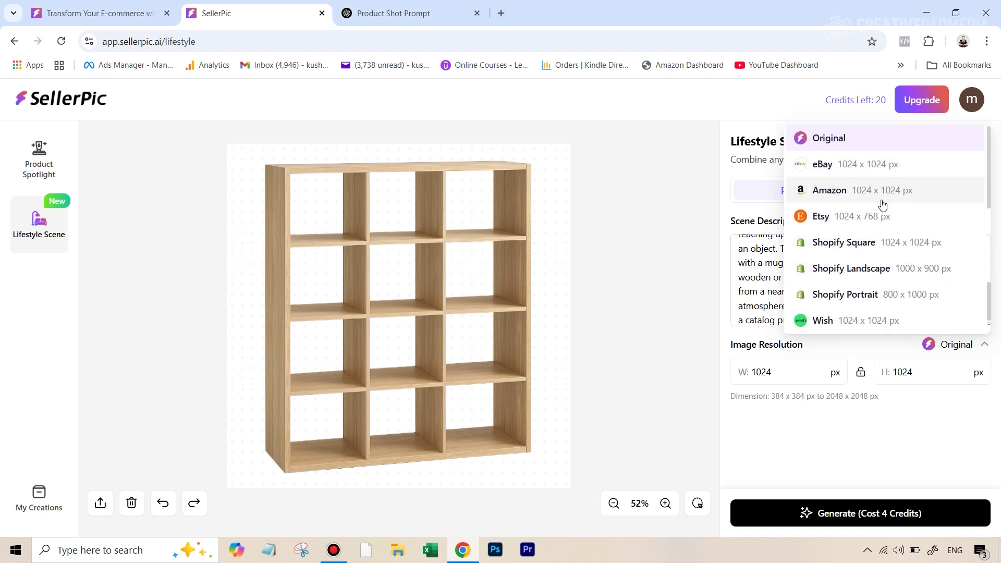
pyautogui.scroll(-3, 881, 225)
pyautogui.scroll(3, 876, 234)
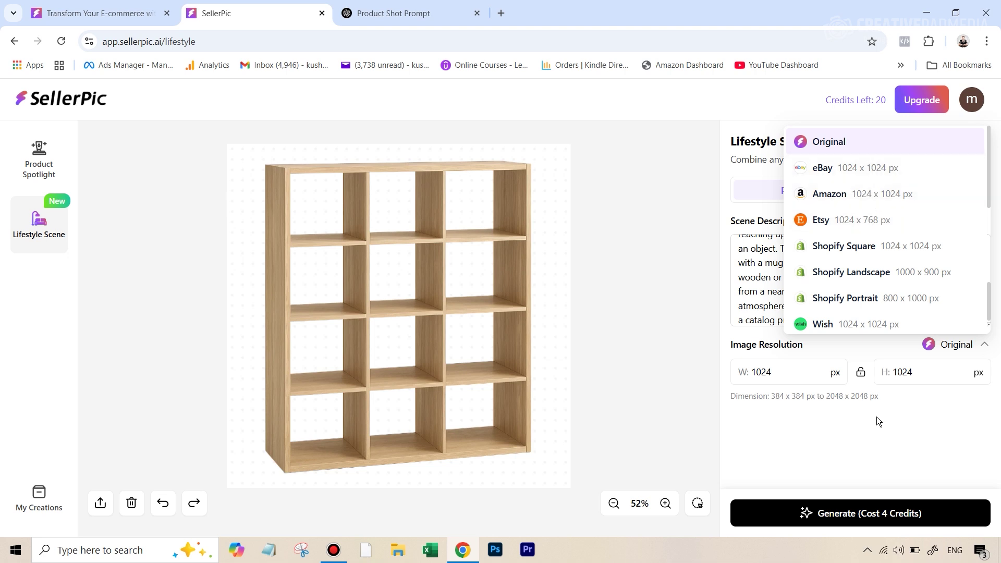
pyautogui.click(800, 399)
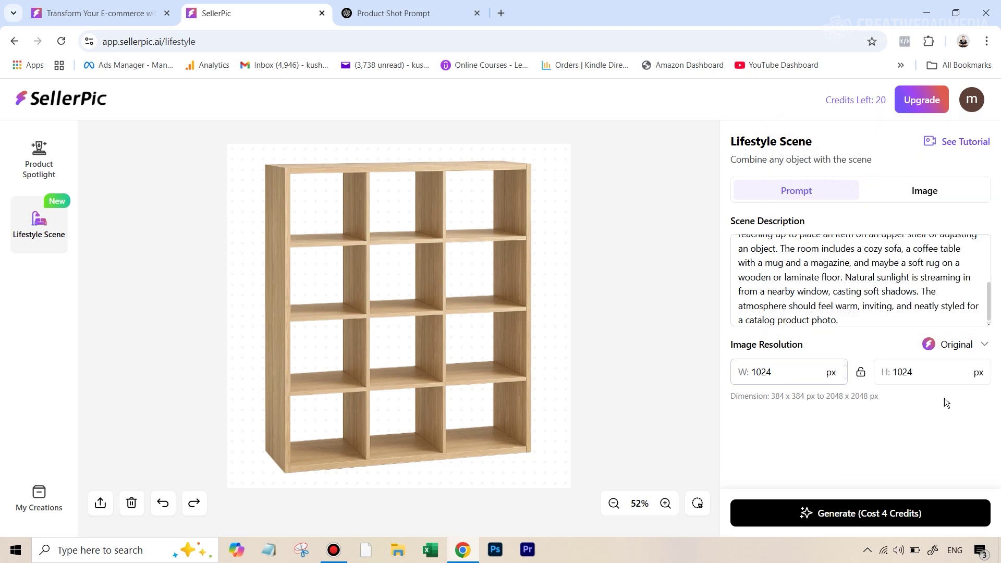
pyautogui.click(876, 516)
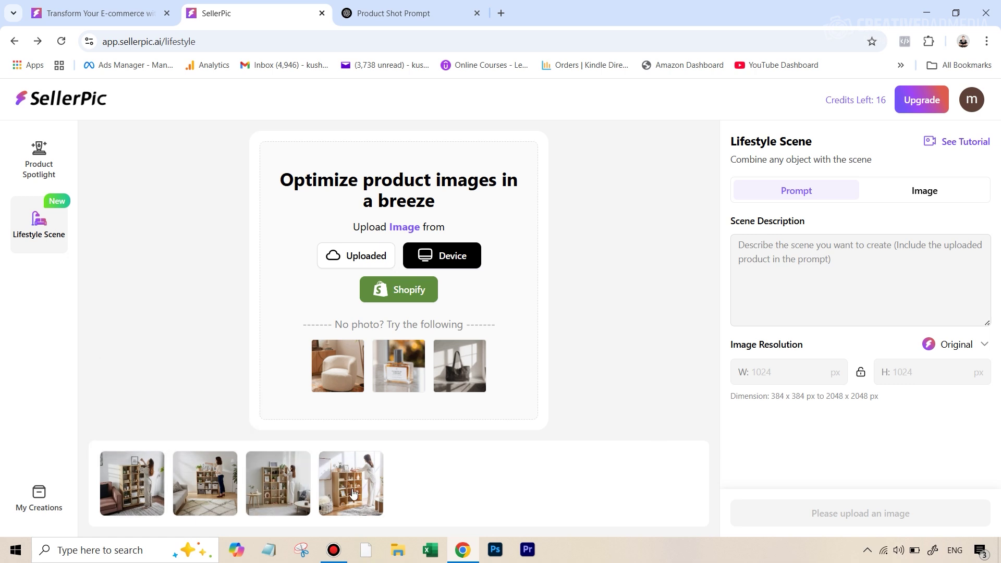
# Preview the fourth generated shelf image and read through its scene details, then close the preview.
pyautogui.moveTo(379, 481)
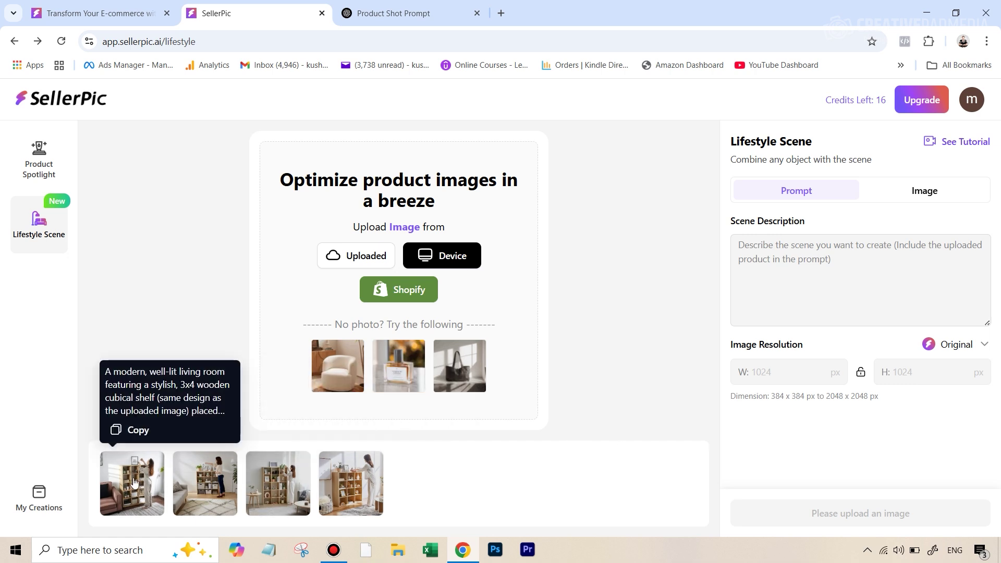
pyautogui.click(364, 469)
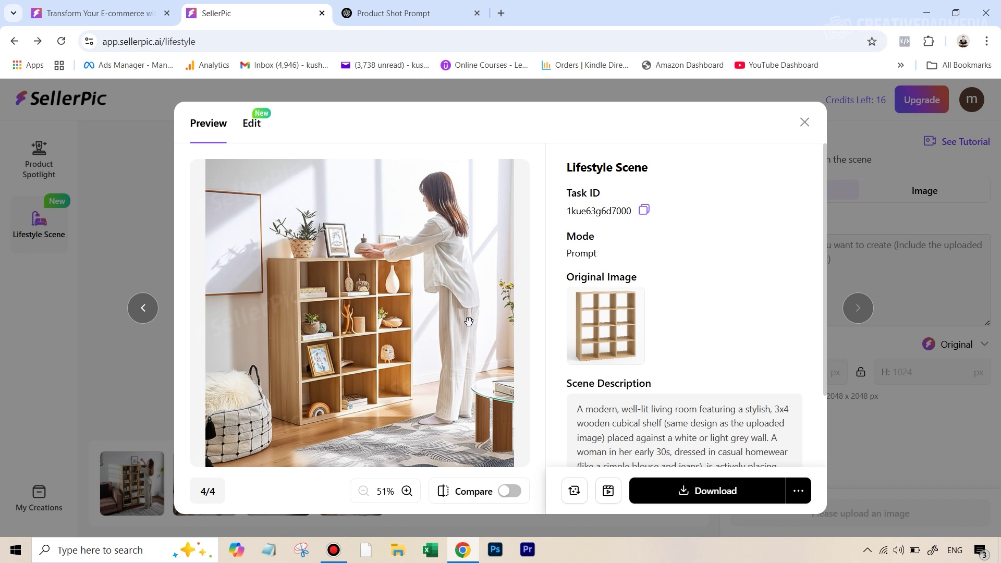
pyautogui.scroll(-2, 633, 277)
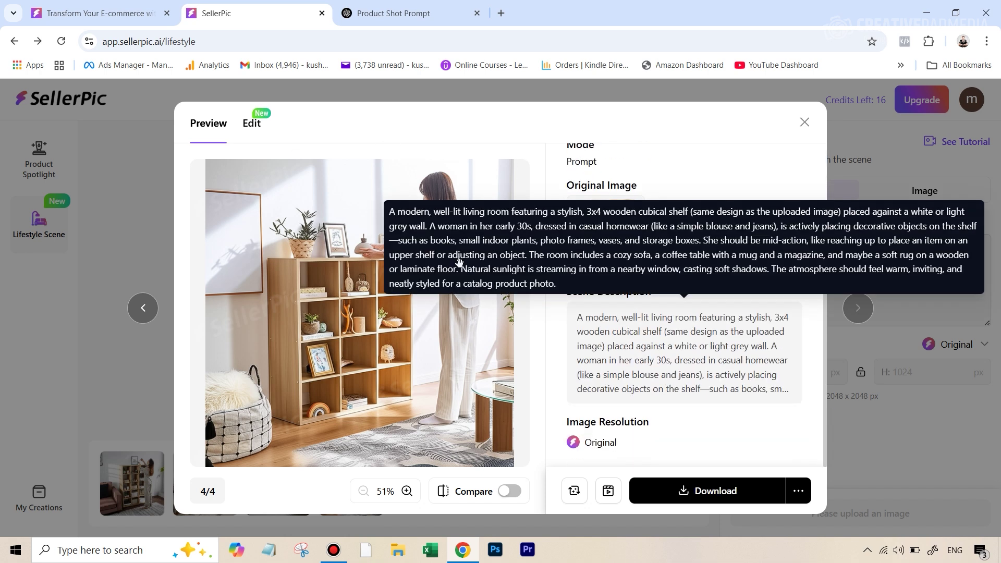
pyautogui.click(804, 125)
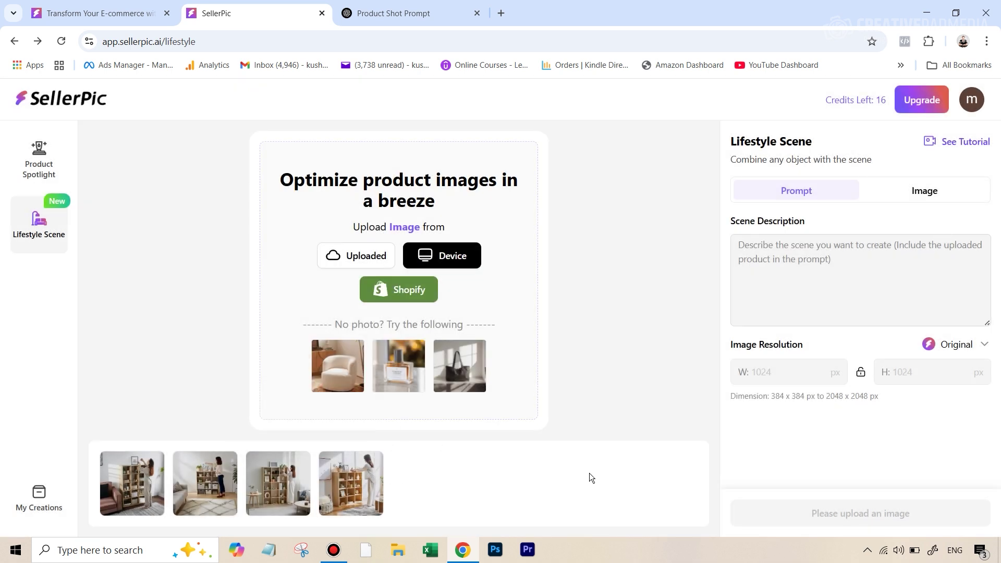
# Preview the third, second and first generated images in turn to examine the shelf, woman and room styling.
pyautogui.click(281, 478)
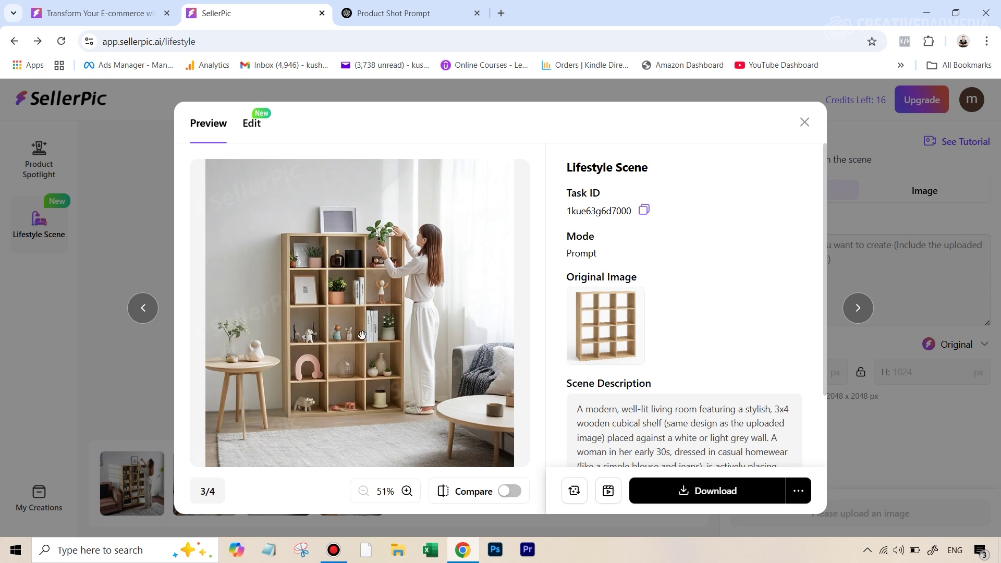
pyautogui.click(807, 127)
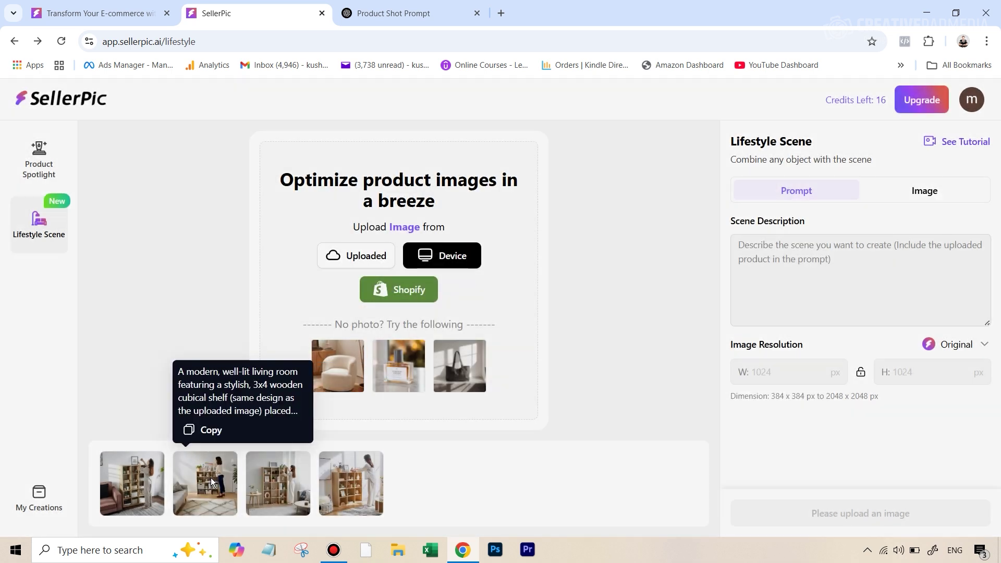
pyautogui.click(211, 478)
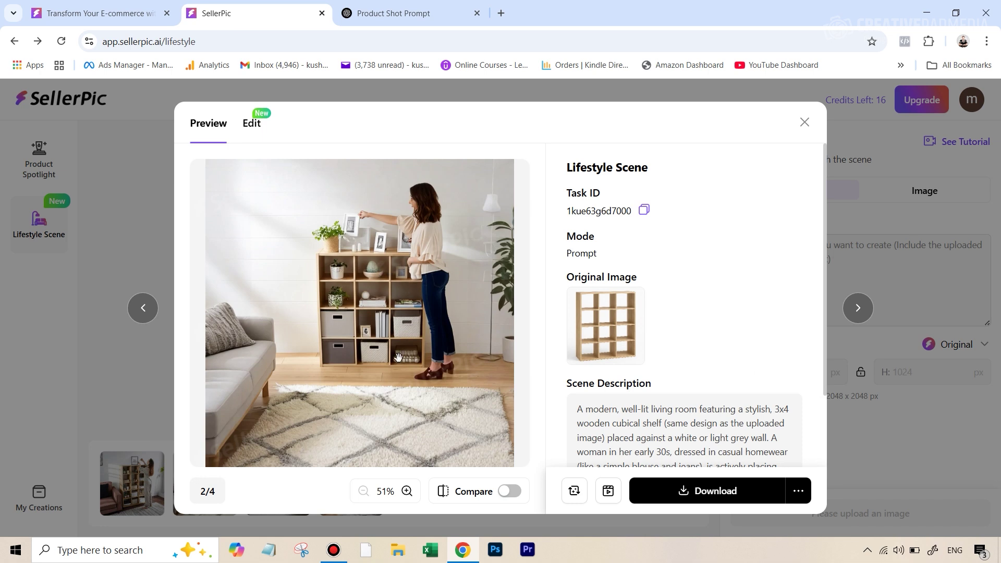
pyautogui.click(804, 122)
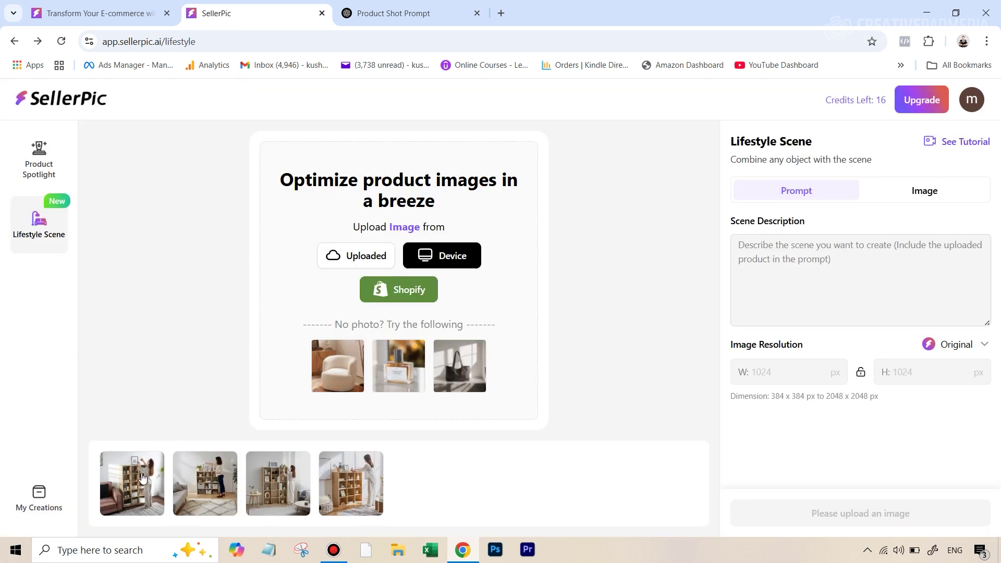
pyautogui.click(144, 481)
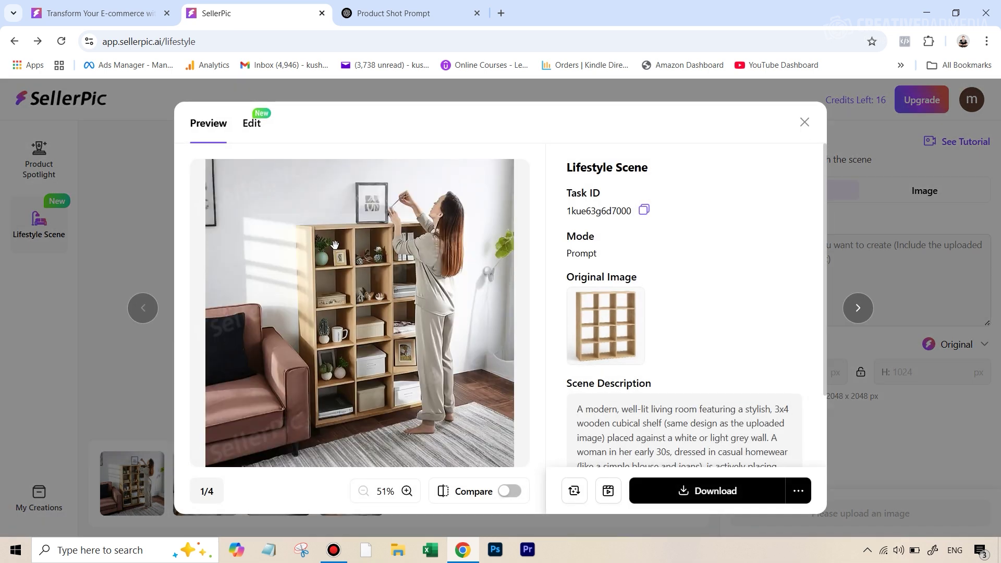
pyautogui.click(148, 203)
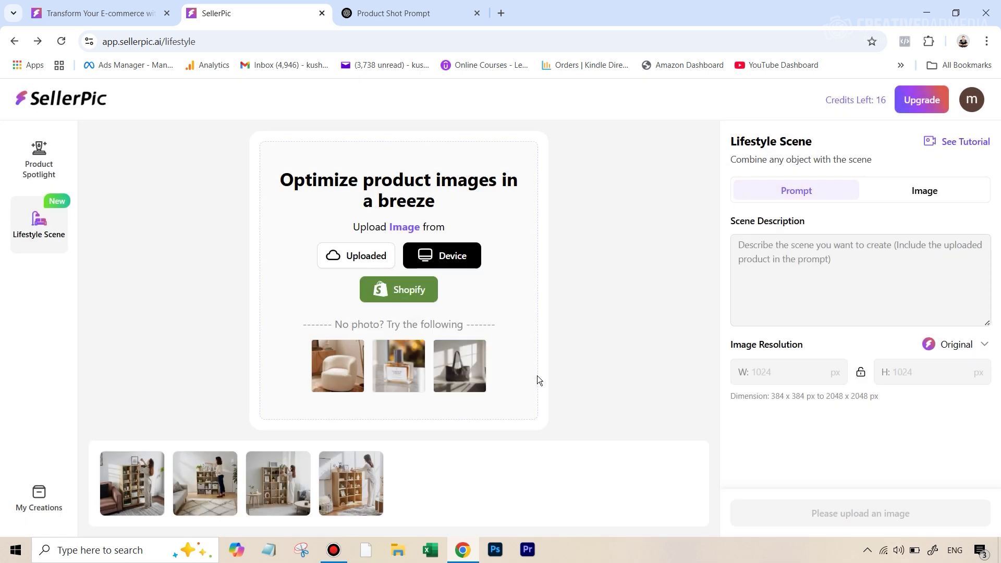
# Reopen the fourth generated image and examine its details and available follow-up options.
pyautogui.moveTo(349, 484)
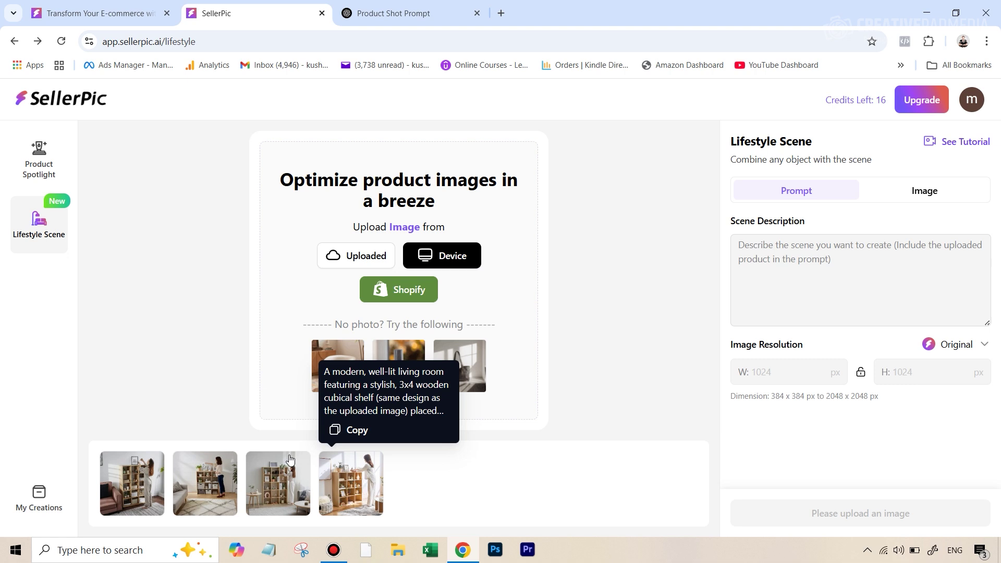
pyautogui.moveTo(253, 504)
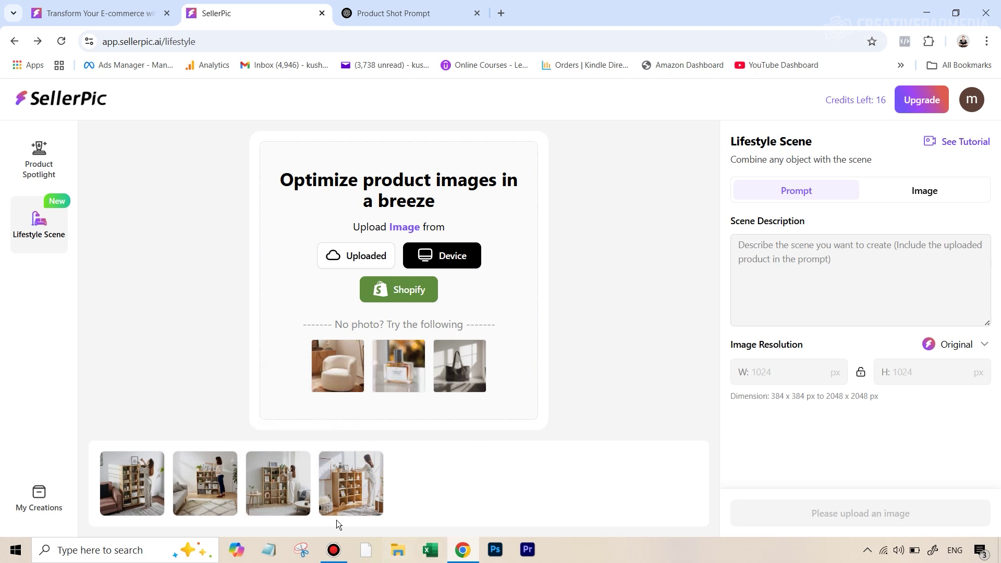
pyautogui.click(349, 483)
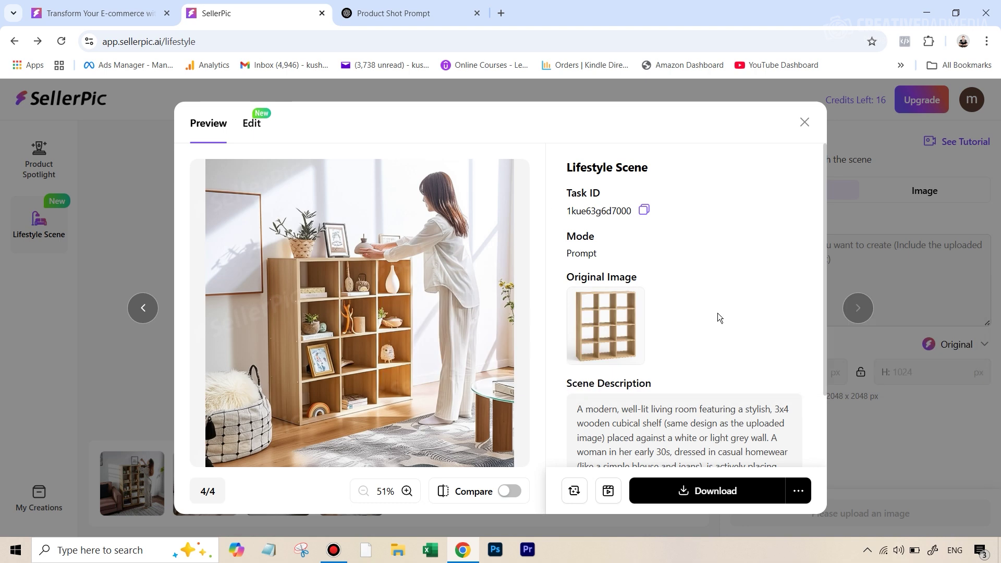
pyautogui.scroll(-2, 717, 318)
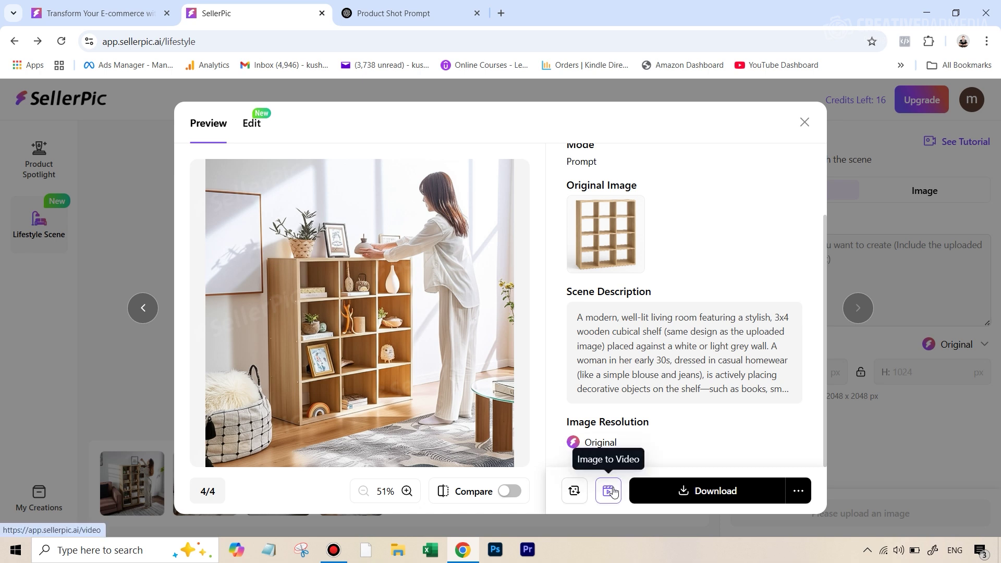
# Open the fourth image for editing and view the Background Replacer and Background Remover options.
pyautogui.click(254, 128)
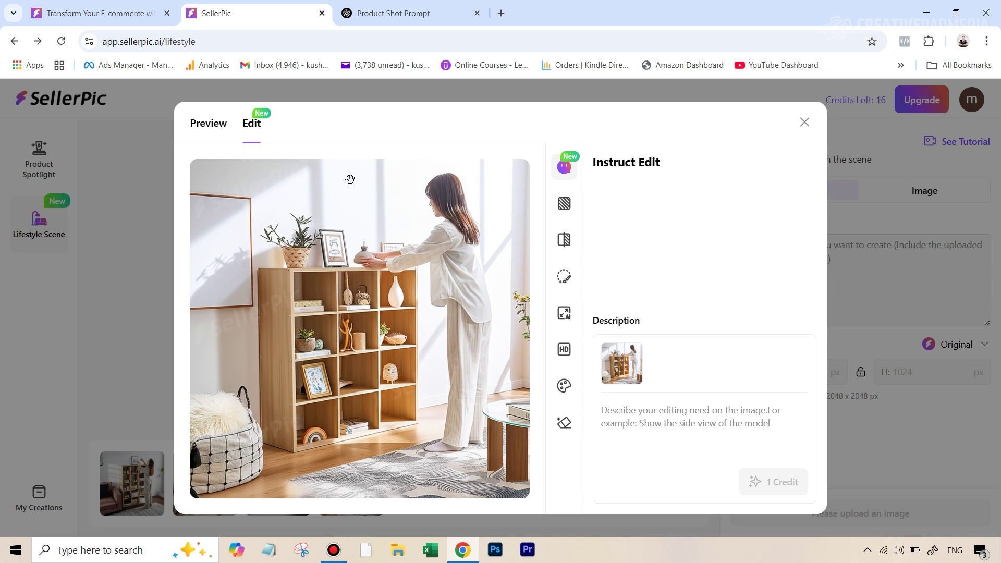
pyautogui.click(564, 203)
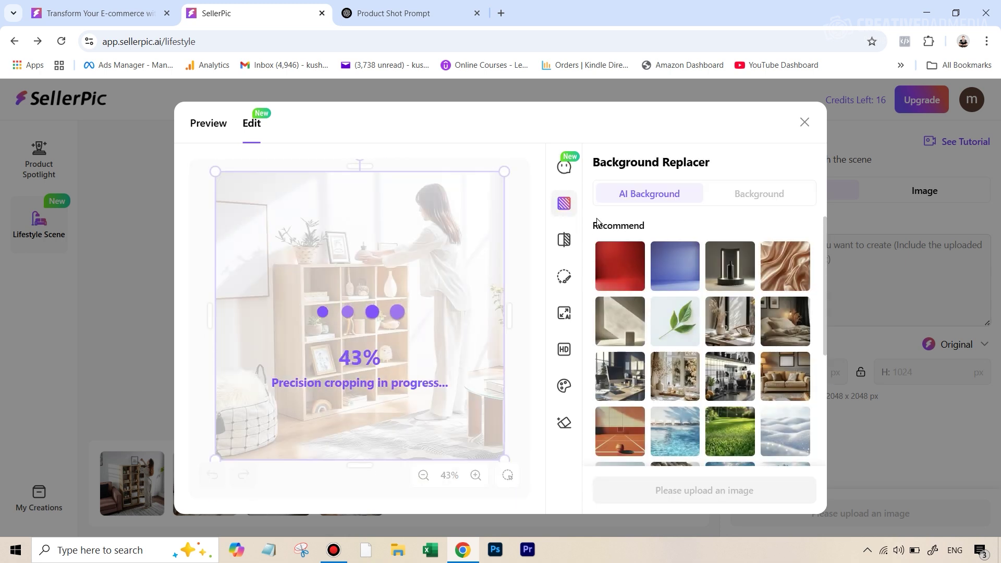
pyautogui.click(568, 244)
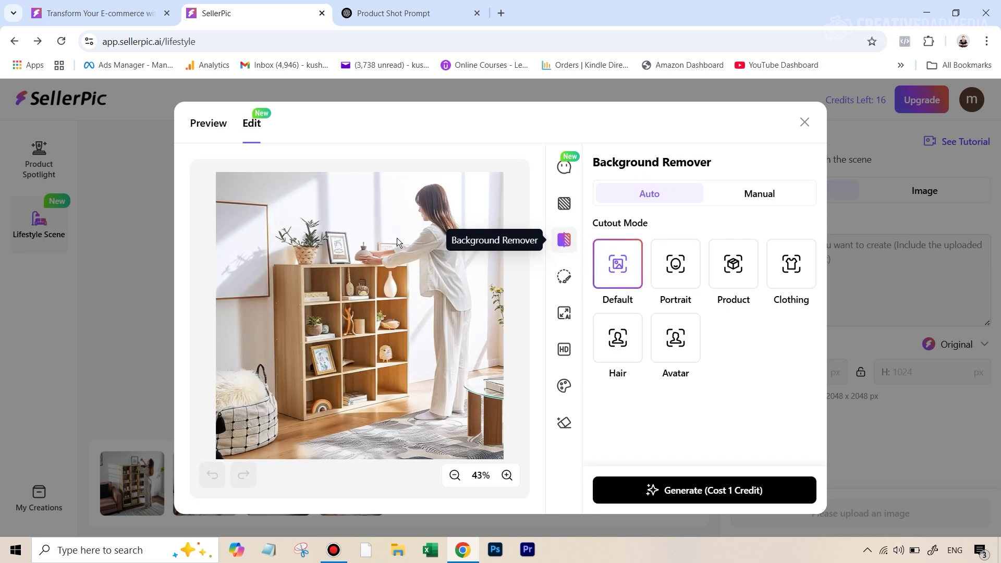
# Brush over the potted plant on top of the shelf with Image Retouch to mark it as the retouch area.
pyautogui.click(565, 281)
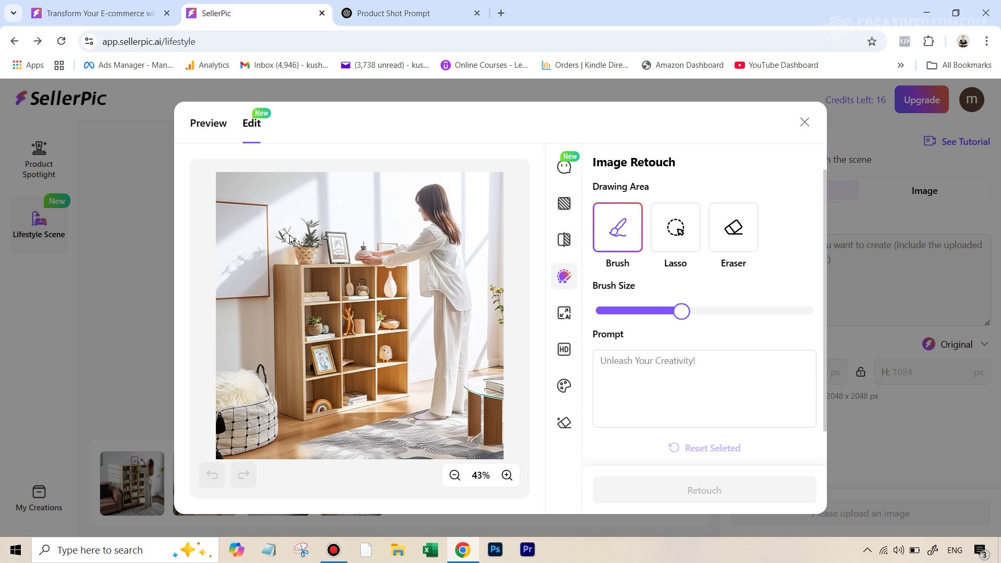
pyautogui.moveTo(305, 229)
pyautogui.mouseDown()
pyautogui.moveTo(292, 237)
pyautogui.moveTo(304, 256)
pyautogui.mouseUp()
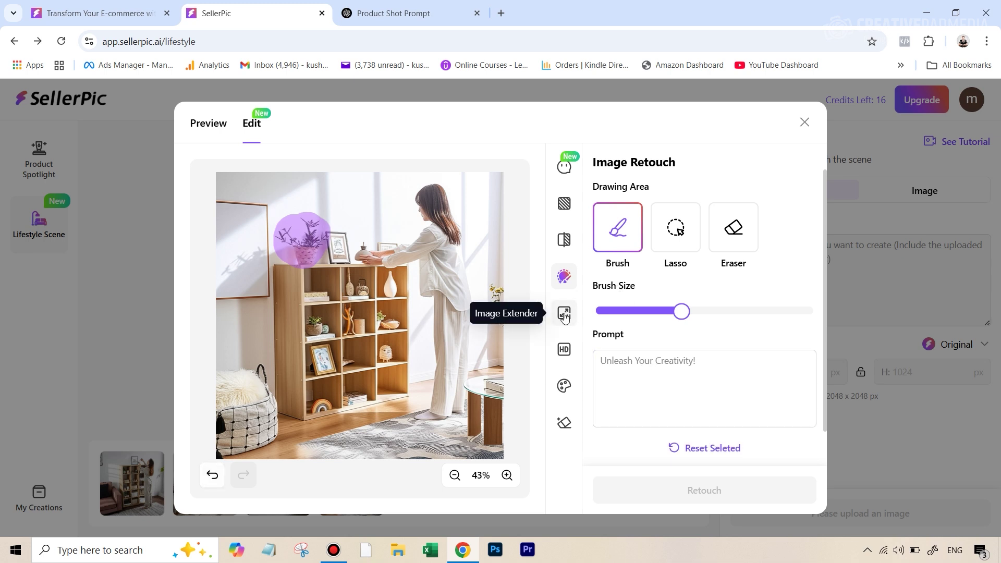
# Leave Image Retouch without saving the edits and view the Image Extender, Image Enhancer and Color Changer options.
pyautogui.click(571, 317)
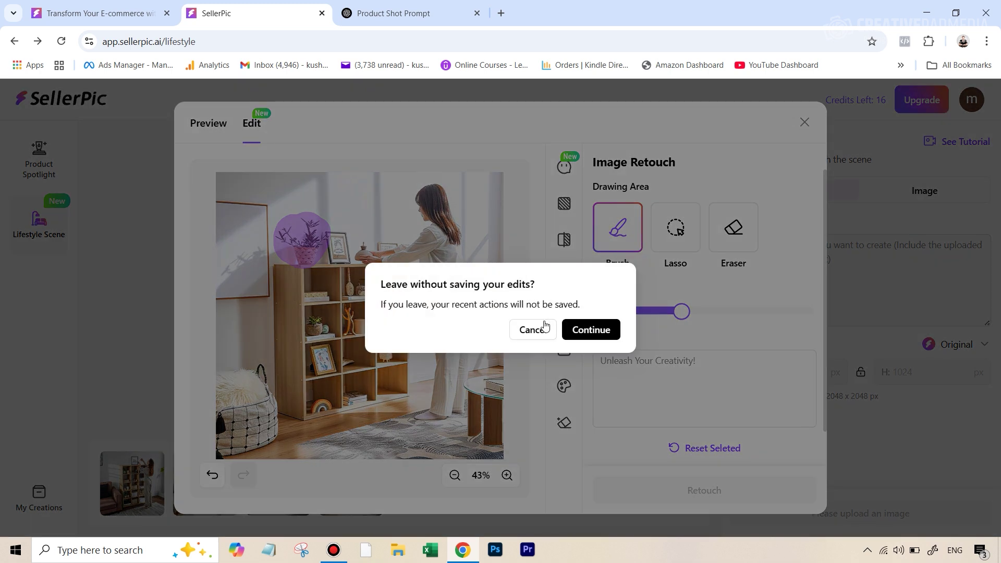
pyautogui.click(575, 333)
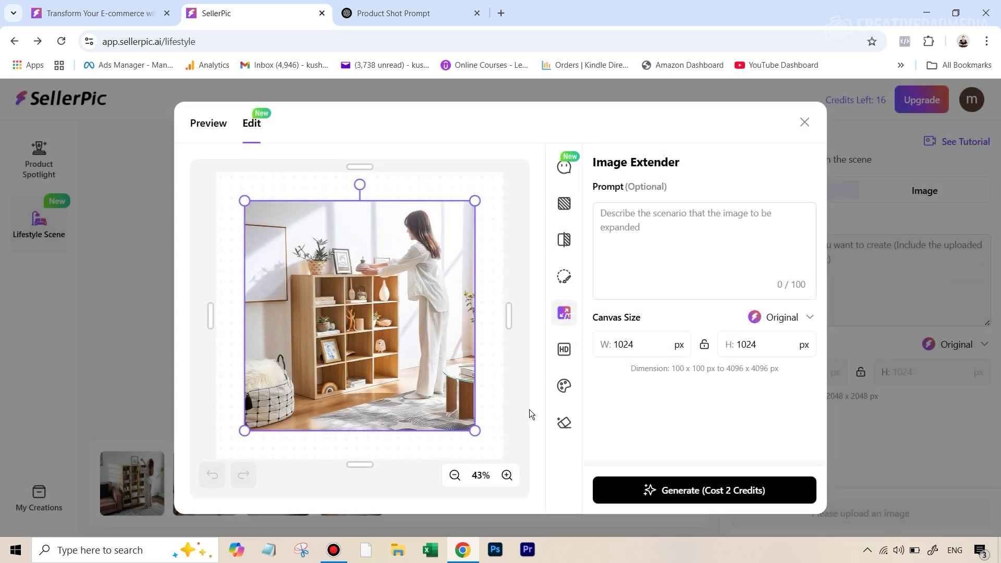
pyautogui.click(564, 349)
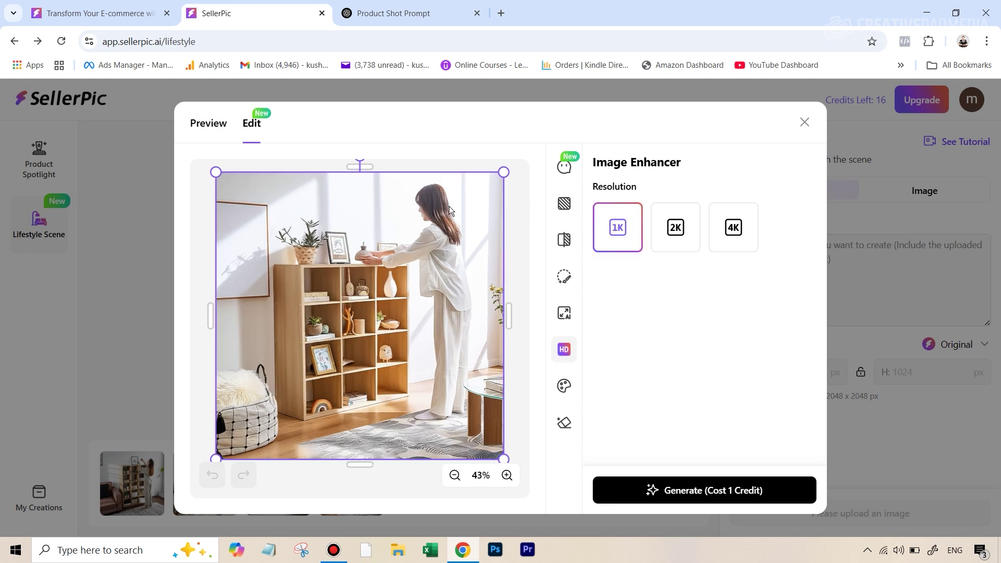
pyautogui.click(564, 387)
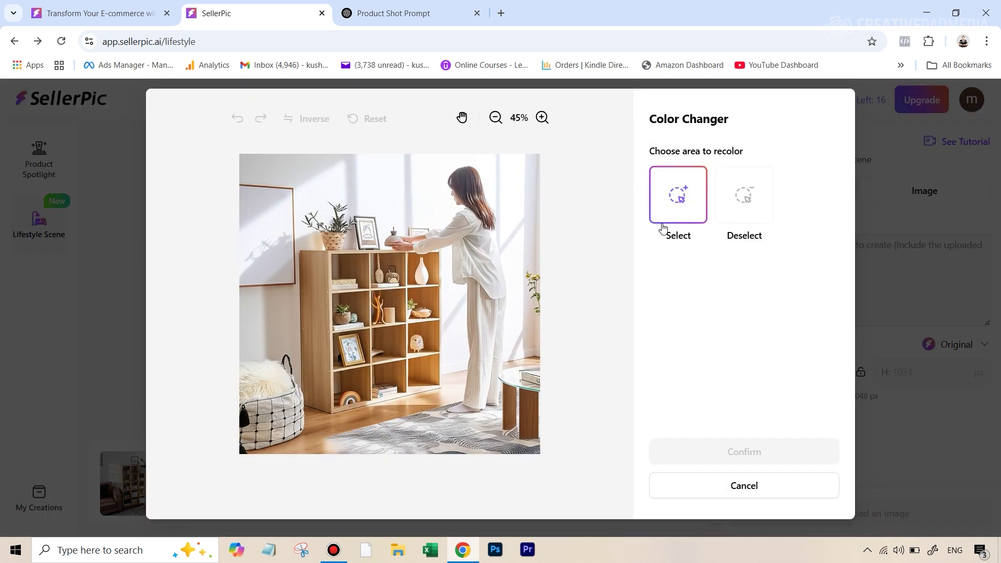
pyautogui.click(783, 497)
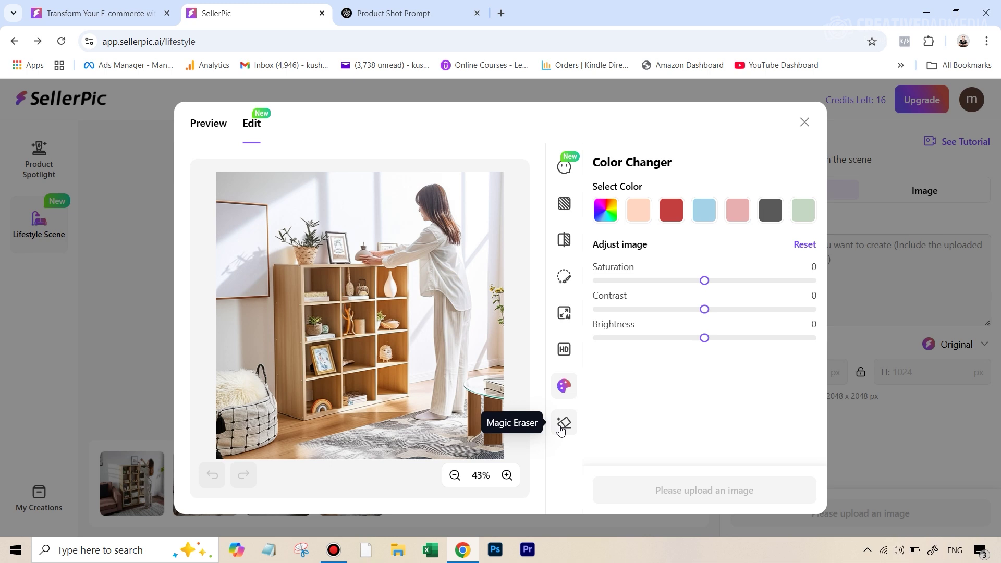
# Brush over the white fluffy throw in the basket with Magic Eraser and undo the marking.
pyautogui.click(562, 426)
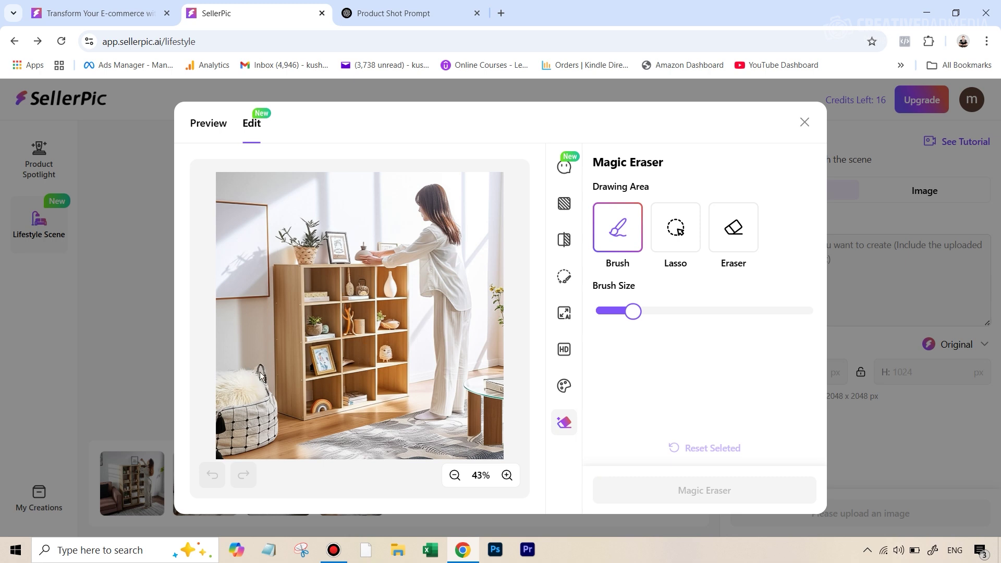
pyautogui.moveTo(227, 378)
pyautogui.mouseDown()
pyautogui.moveTo(262, 384)
pyautogui.moveTo(224, 378)
pyautogui.moveTo(262, 368)
pyautogui.moveTo(218, 376)
pyautogui.moveTo(264, 374)
pyautogui.moveTo(216, 394)
pyautogui.mouseUp()
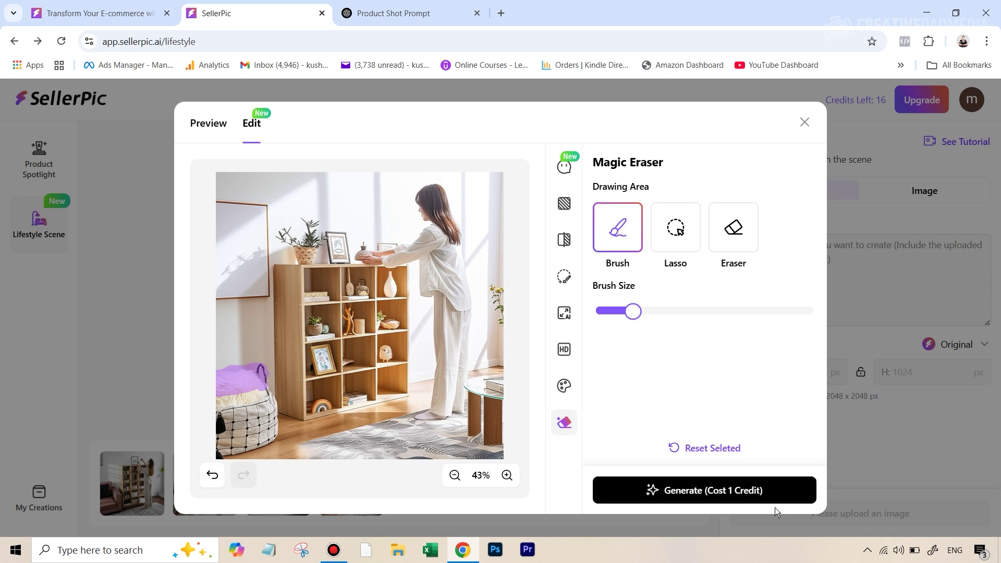
pyautogui.click(210, 473)
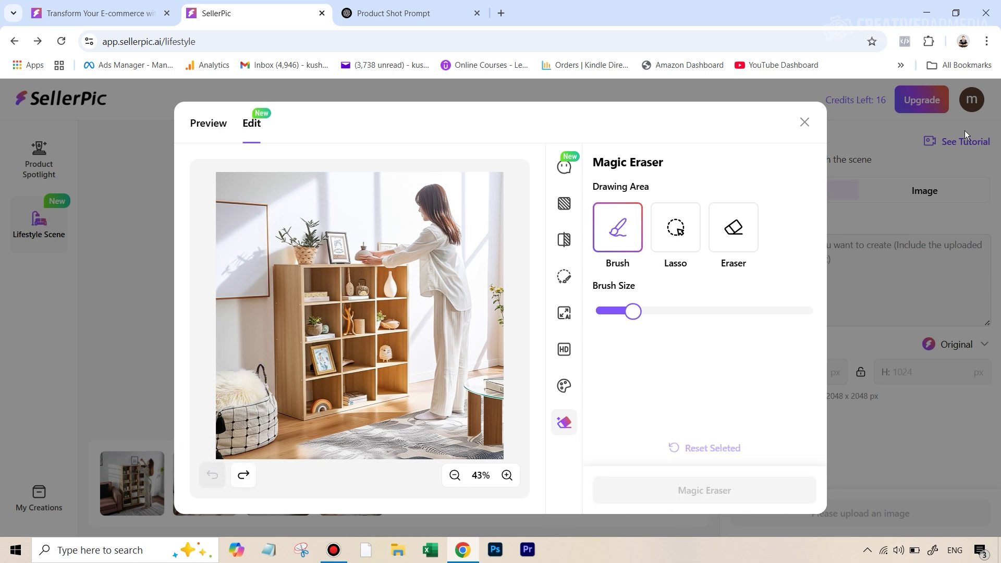
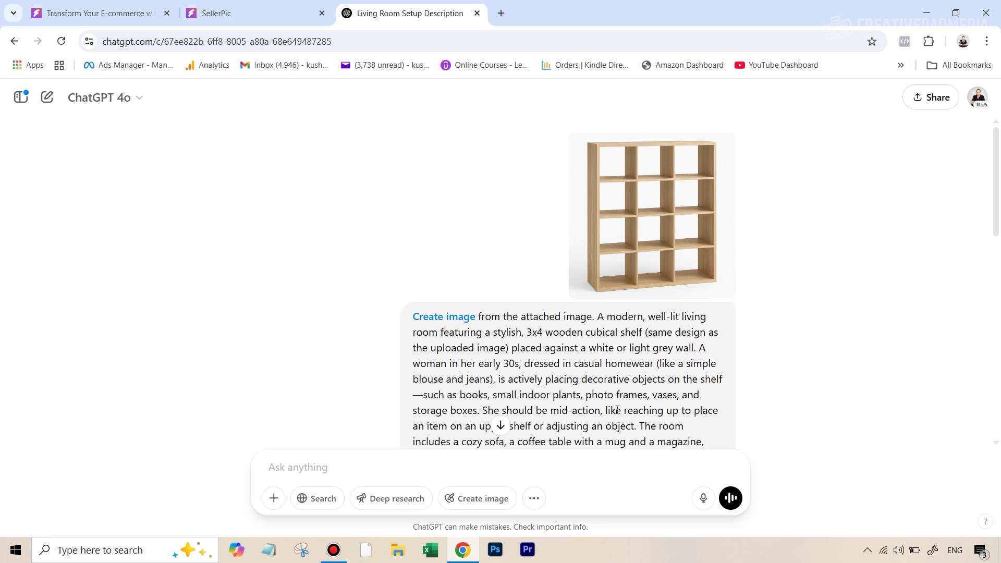
# Review the ChatGPT shelf conversation, reading the living room prompt and examining the image created from it.
pyautogui.scroll(-4, 497, 329)
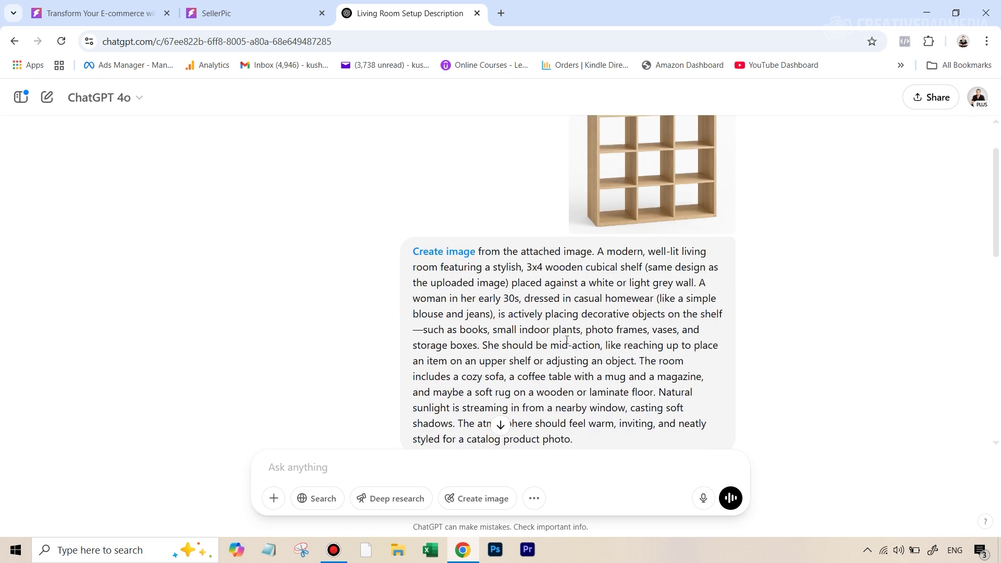
pyautogui.scroll(3, 633, 312)
pyautogui.scroll(-3, 668, 353)
pyautogui.scroll(3, 672, 352)
pyautogui.scroll(2, 698, 295)
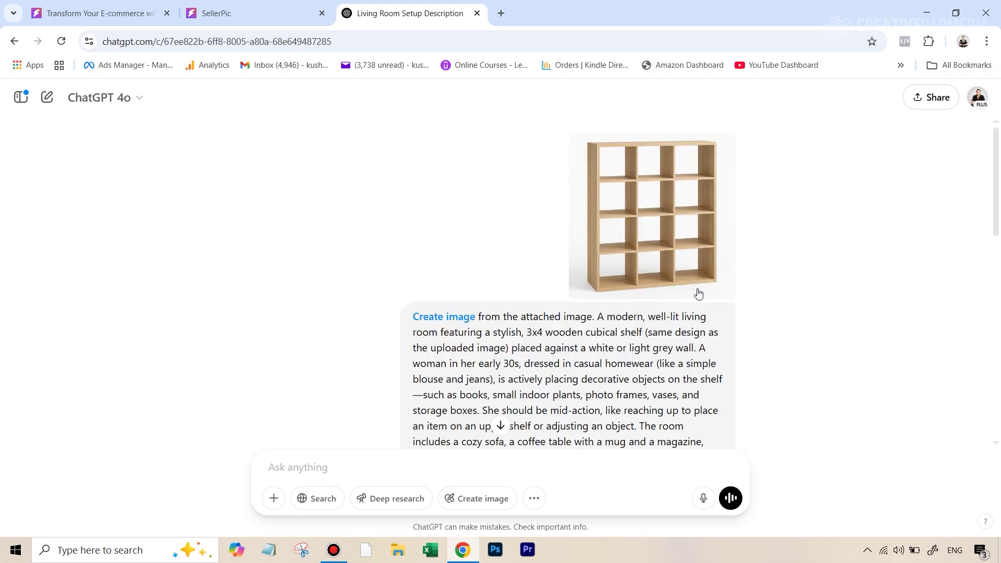
pyautogui.scroll(-3, 699, 294)
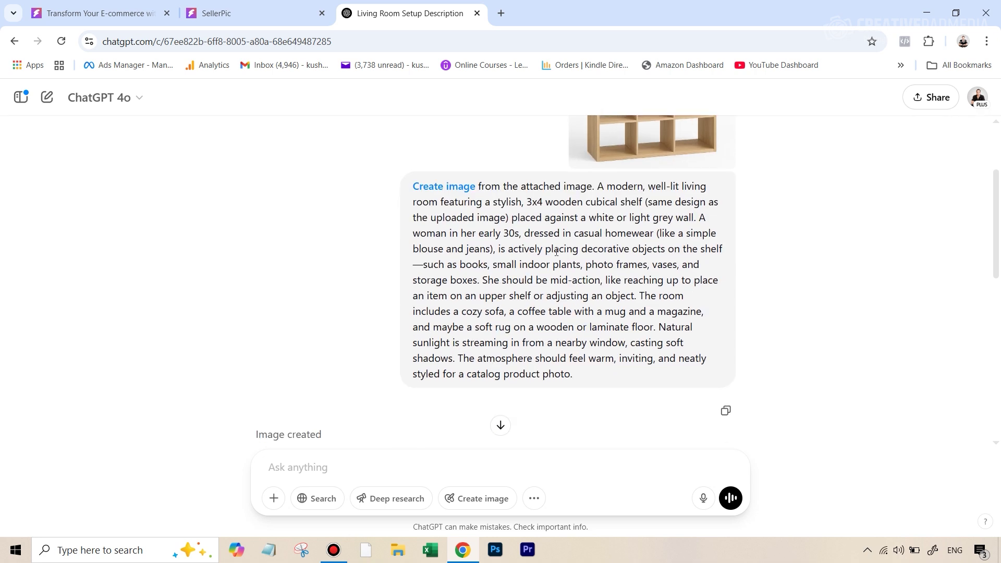
pyautogui.scroll(-4, 556, 252)
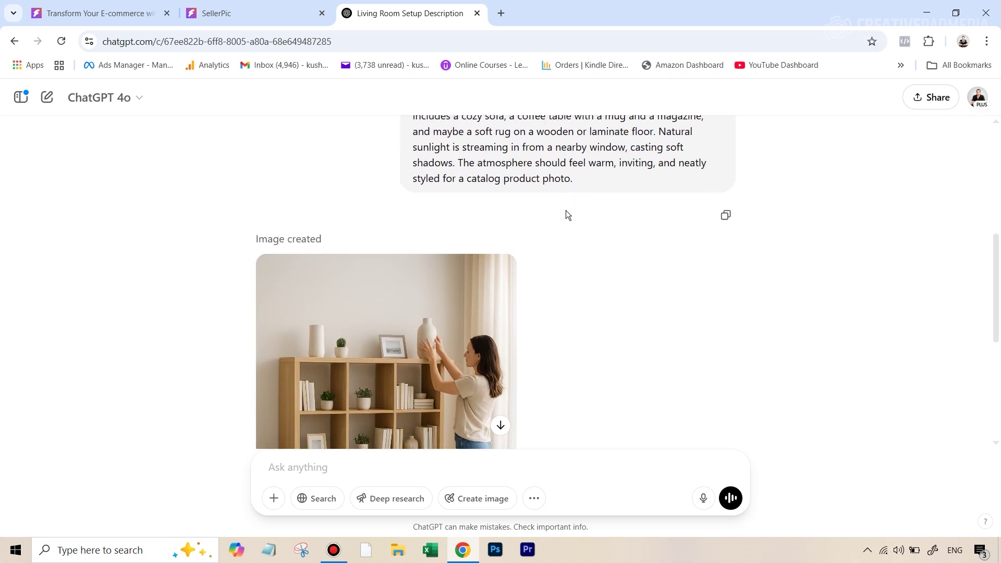
pyautogui.scroll(-3, 565, 210)
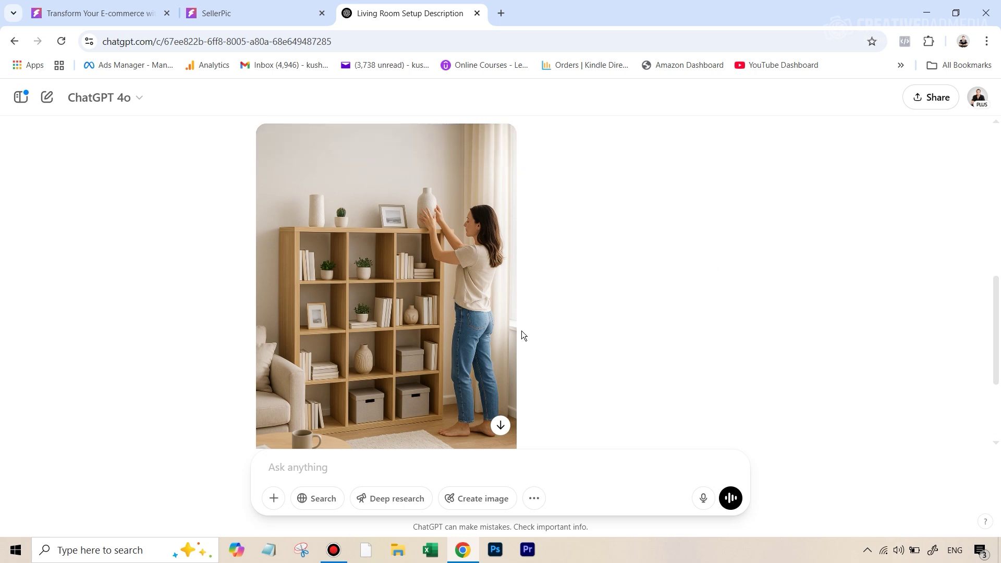
# Compare SellerPic's fourth shelf image with the ChatGPT version, checking the shelf's design and proportions.
pyautogui.click(246, 12)
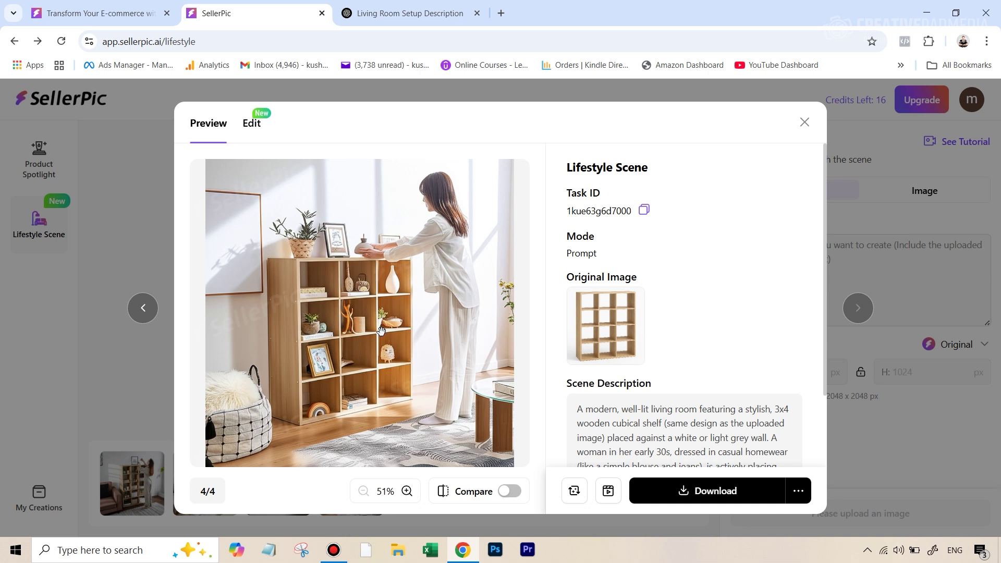
pyautogui.click(406, 13)
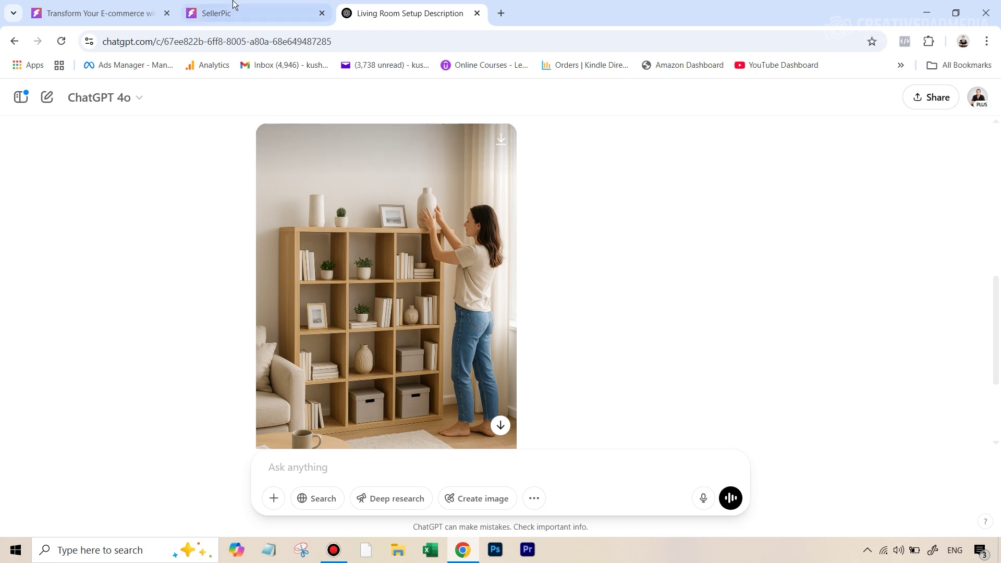
pyautogui.click(224, 13)
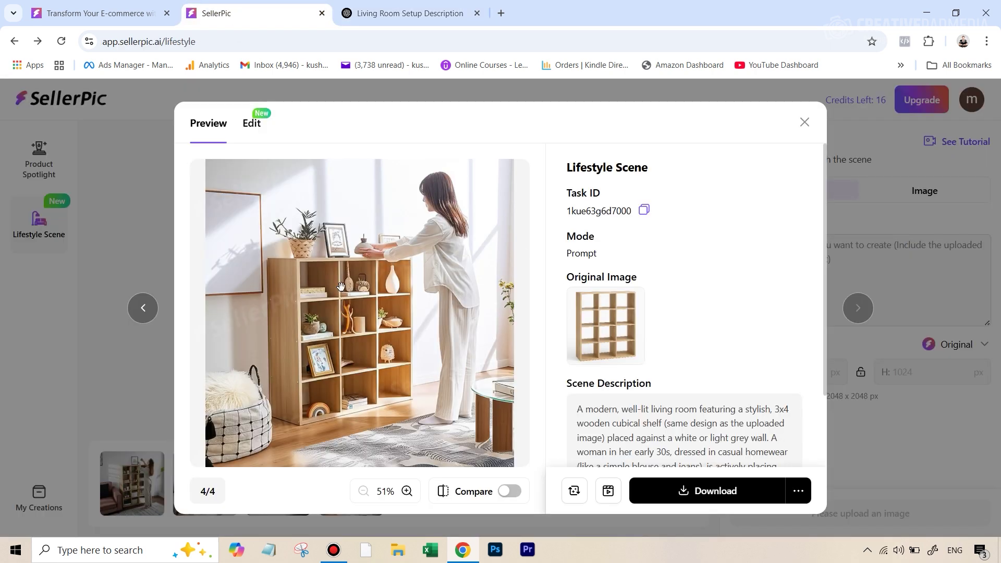
pyautogui.hotkey('ctrl', 'Tab')
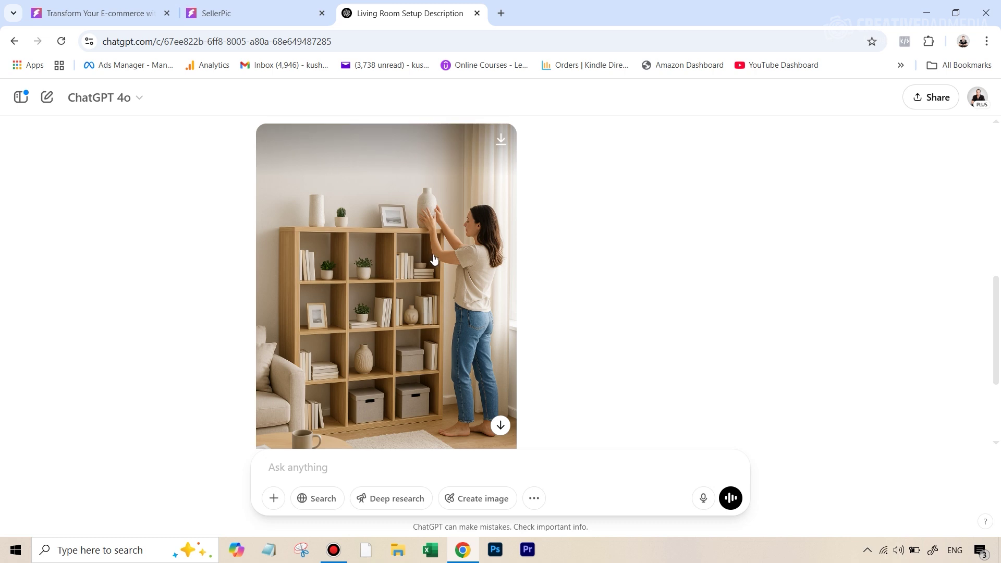
# Open the ChatGPT conversation about the coffee machine product edit and copy the AGARO espresso machine scene prompt.
pyautogui.hotkey('alt', 'Left')
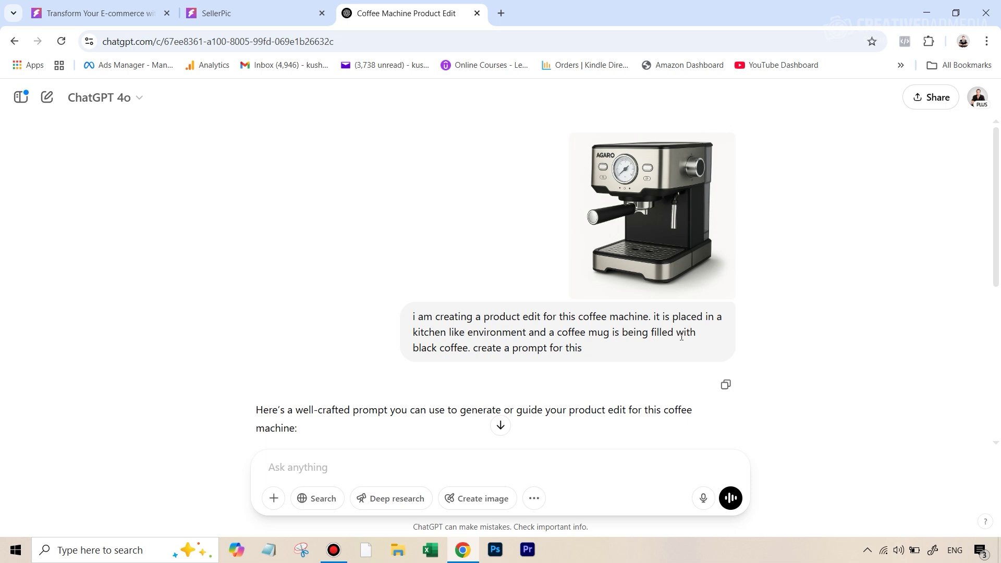
pyautogui.scroll(-5, 589, 347)
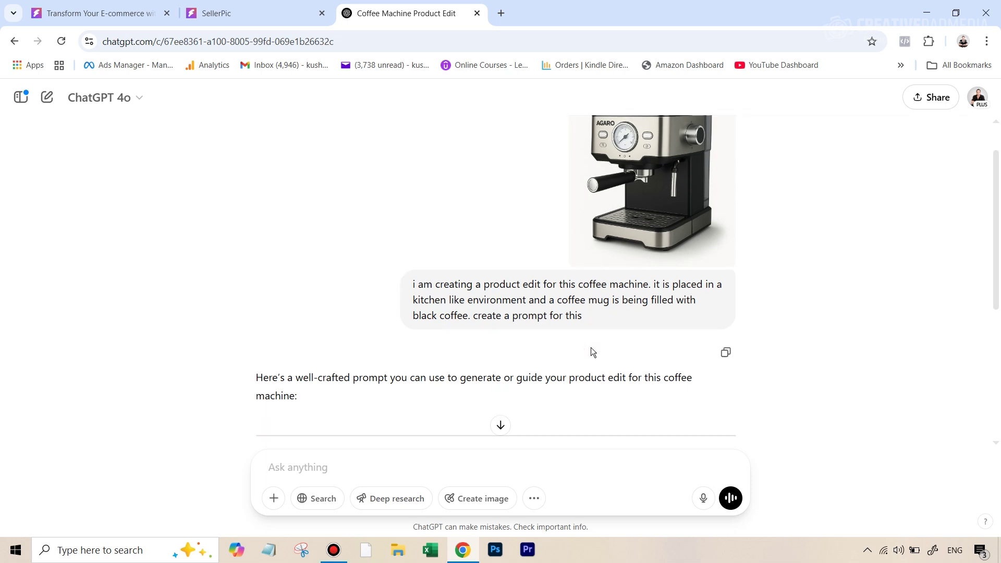
pyautogui.moveTo(256, 214); pyautogui.dragTo(645, 295)
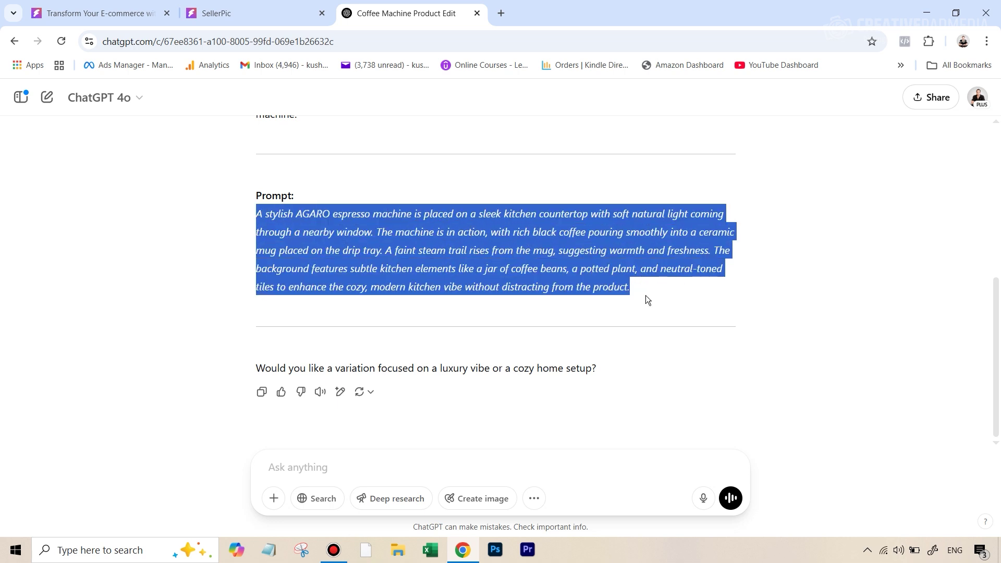
pyautogui.rightClick(596, 257)
pyautogui.click(620, 270)
# Upload the AGARO coffee machine photo to SellerPic's Lifestyle Scene and generate images using the copied prompt as the scene description.
pyautogui.click(263, 12)
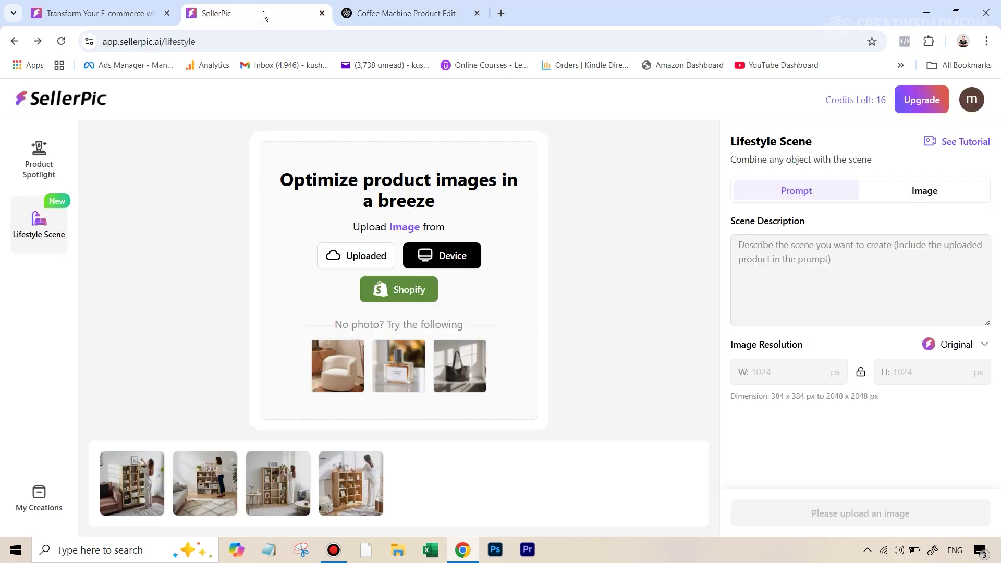
pyautogui.click(461, 261)
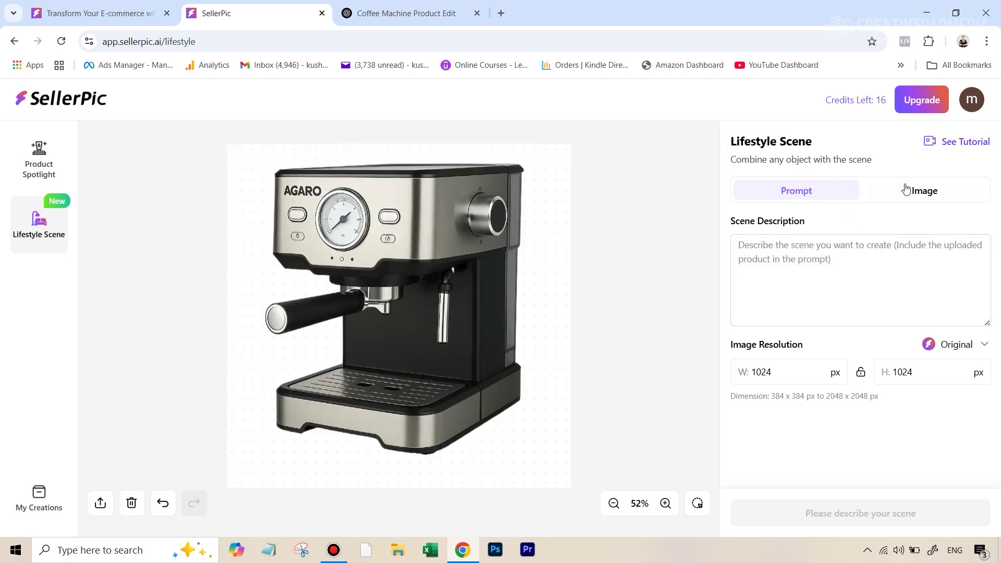
pyautogui.click(787, 257)
pyautogui.hotkey('ctrl', 'v')
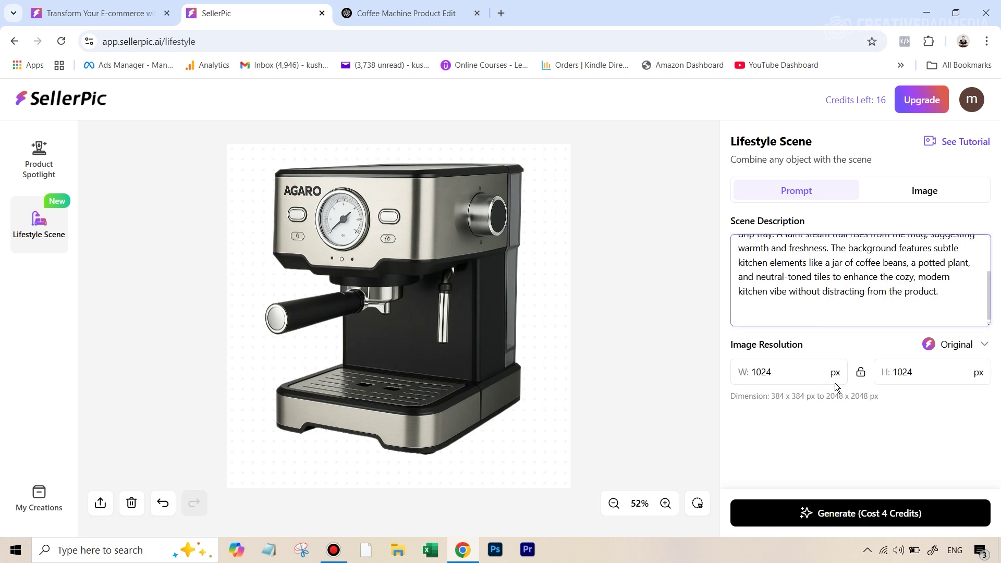
pyautogui.click(840, 515)
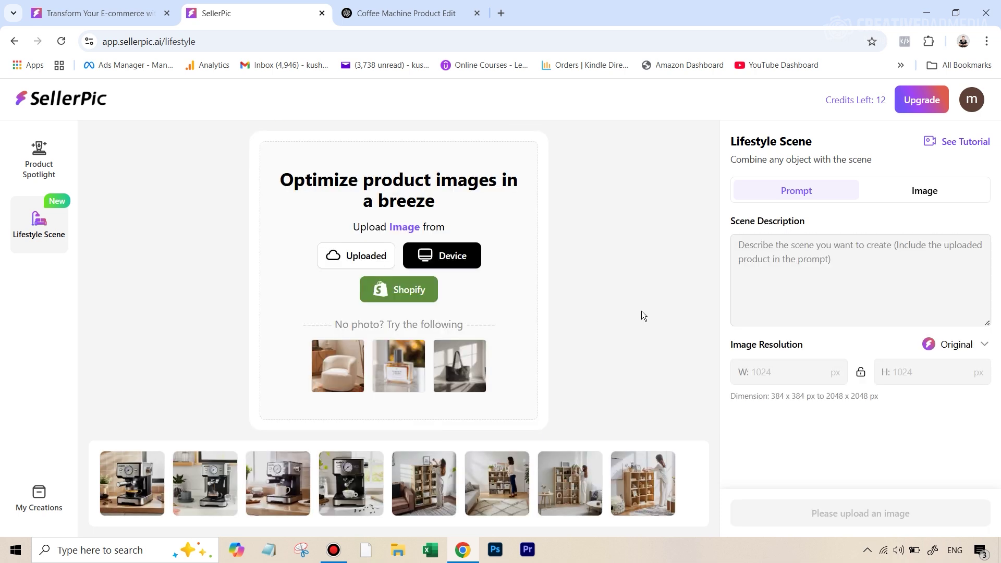
# Preview the fourth, third, second and first generated coffee machine images in turn to examine the machine and kitchen styling.
pyautogui.click(358, 482)
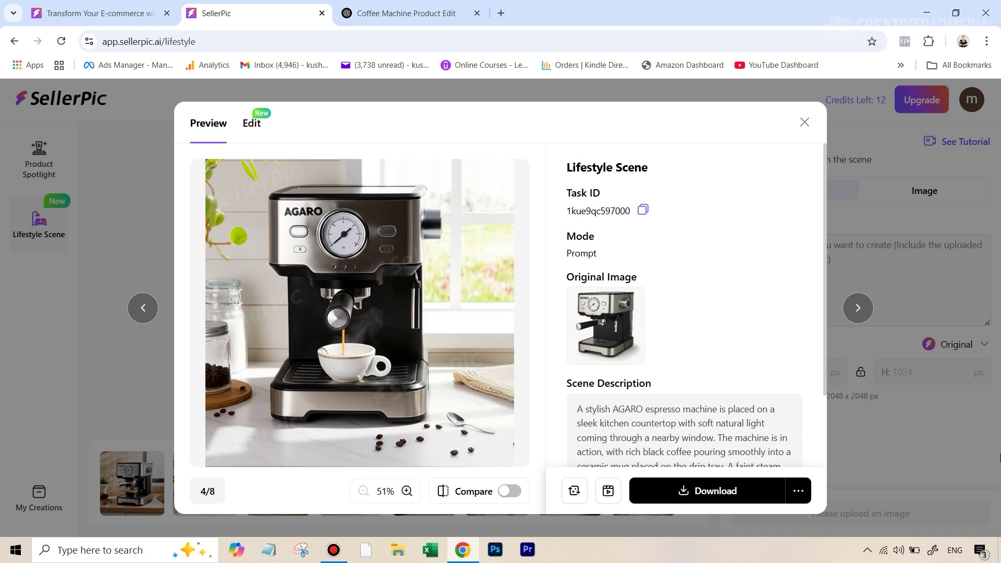
pyautogui.click(139, 374)
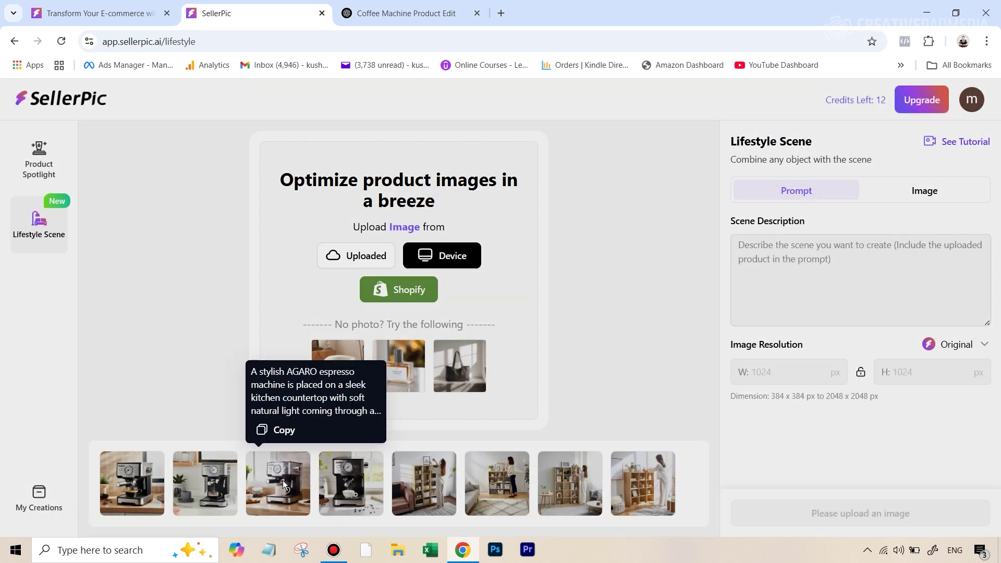
pyautogui.click(283, 480)
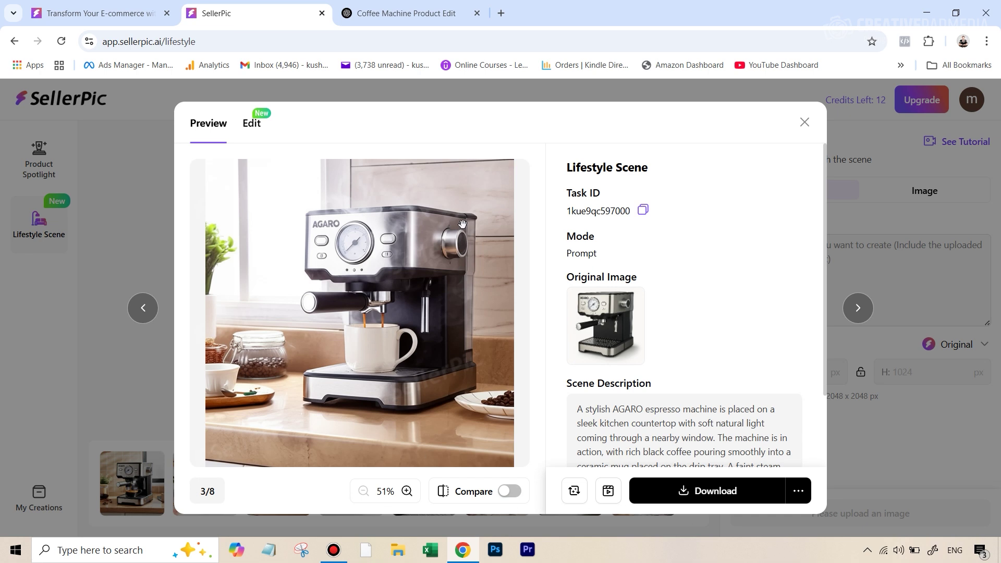
pyautogui.click(149, 377)
pyautogui.click(219, 493)
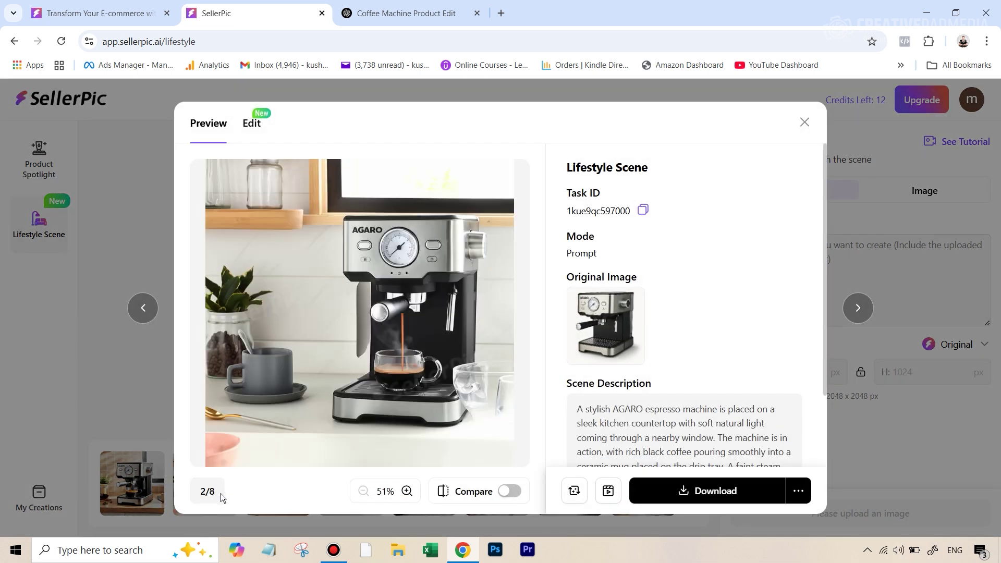
pyautogui.click(139, 377)
pyautogui.click(132, 483)
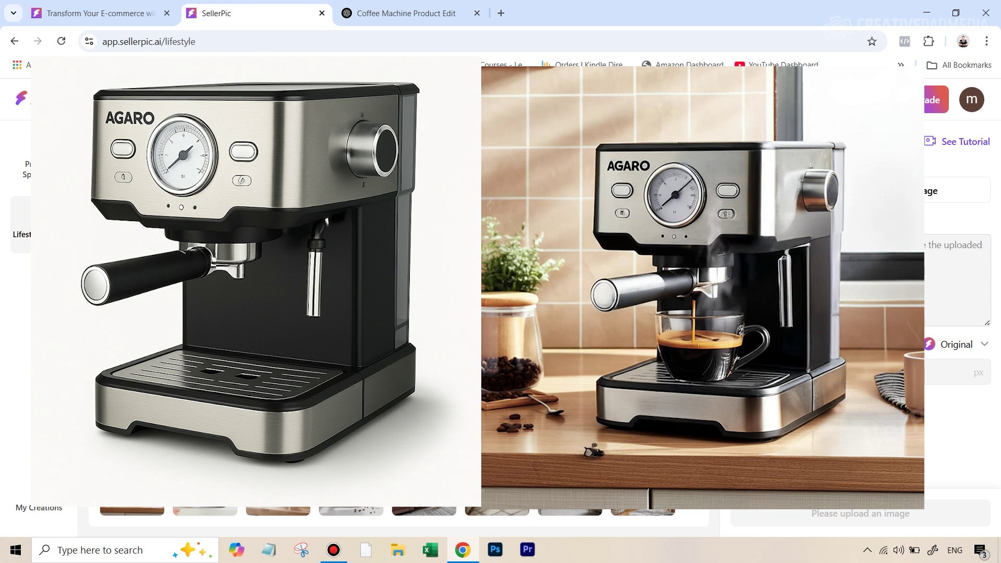
# Set the coffee machine's Lifestyle Scene to Image mode and upload the kitchen photo with the black drip coffee maker as custom scene.
pyautogui.click(955, 207)
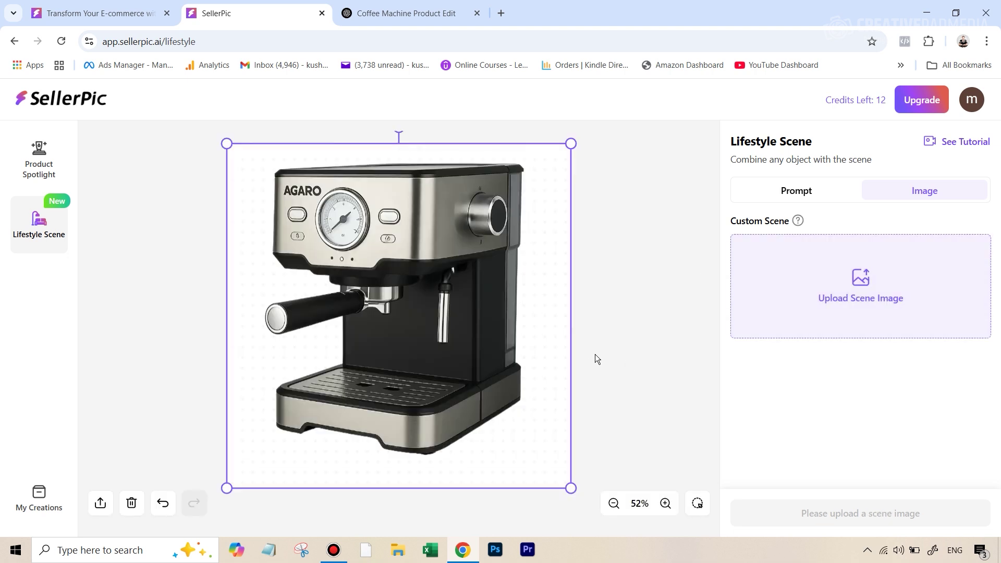
pyautogui.click(869, 290)
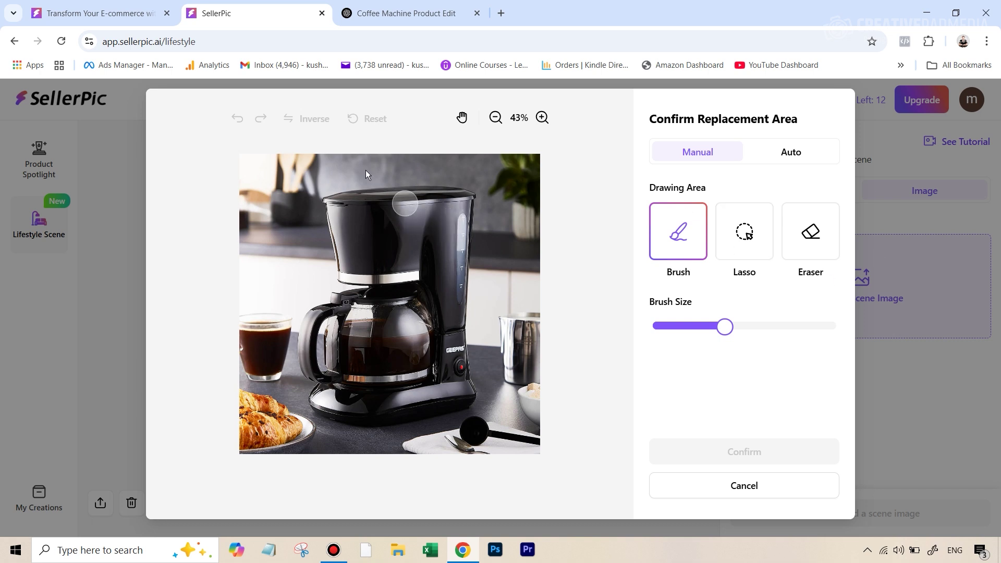
# Outline the black coffee maker in the scene image with the Lasso and confirm it as the replacement area.
pyautogui.click(743, 249)
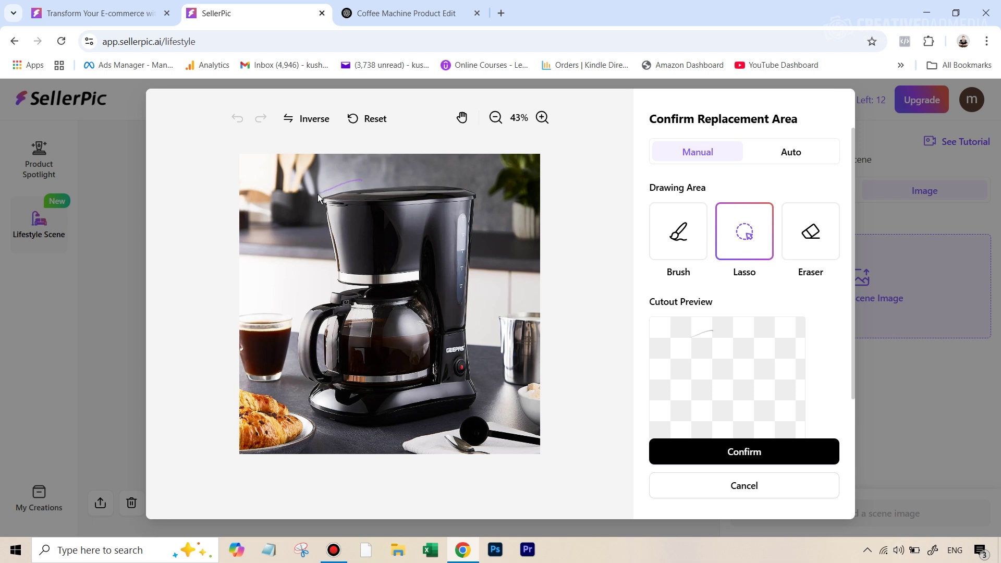
pyautogui.moveTo(318, 194); pyautogui.dragTo(324, 252)
pyautogui.moveTo(476, 410); pyautogui.dragTo(480, 352)
pyautogui.moveTo(486, 271)
pyautogui.mouseDown()
pyautogui.moveTo(486, 211)
pyautogui.moveTo(467, 175)
pyautogui.moveTo(359, 178)
pyautogui.mouseUp()
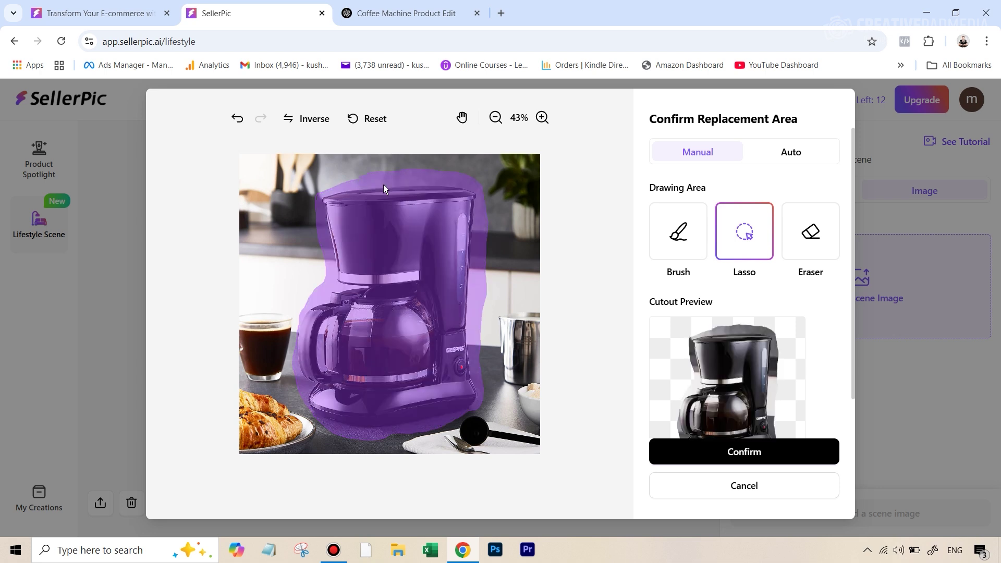
pyautogui.click(755, 449)
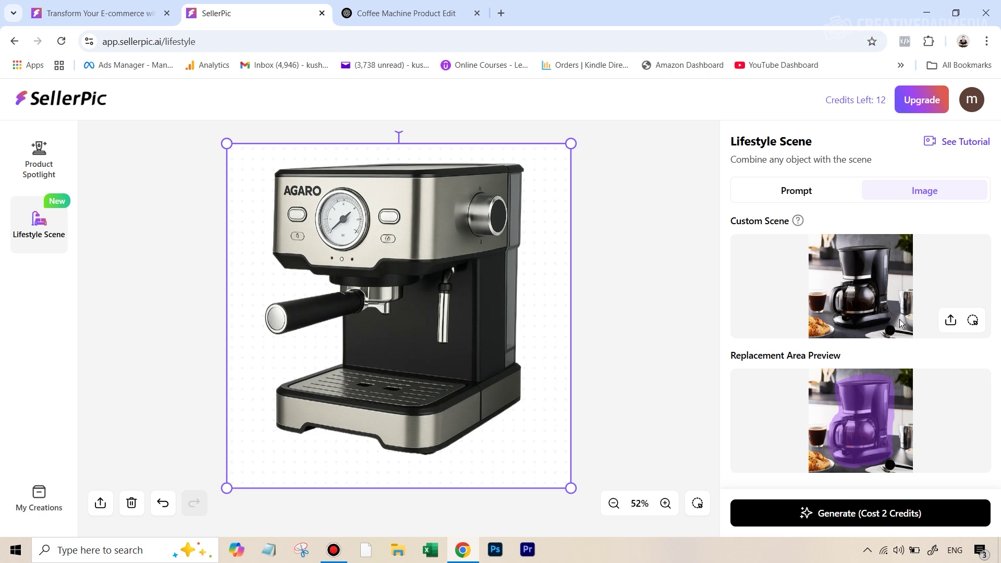
# Generate the AGARO coffee machine in the custom kitchen scene, preview the first resulting image, and close the preview.
pyautogui.click(862, 513)
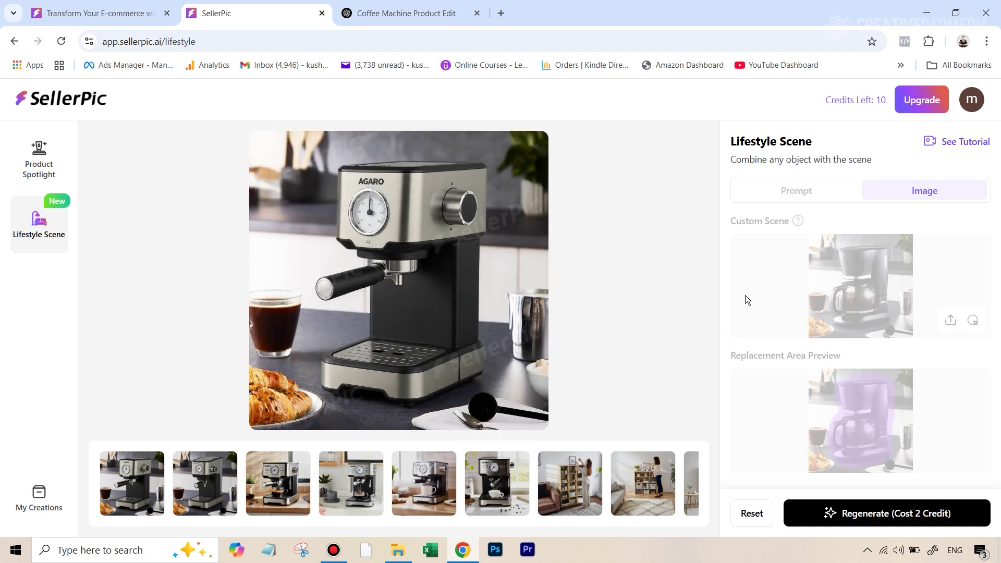
pyautogui.moveTo(445, 264)
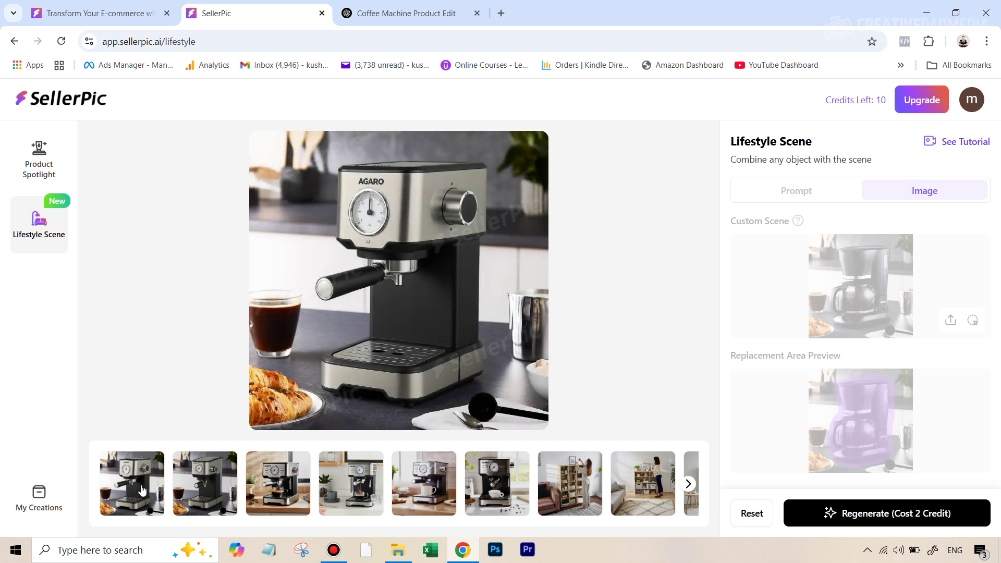
pyautogui.click(144, 489)
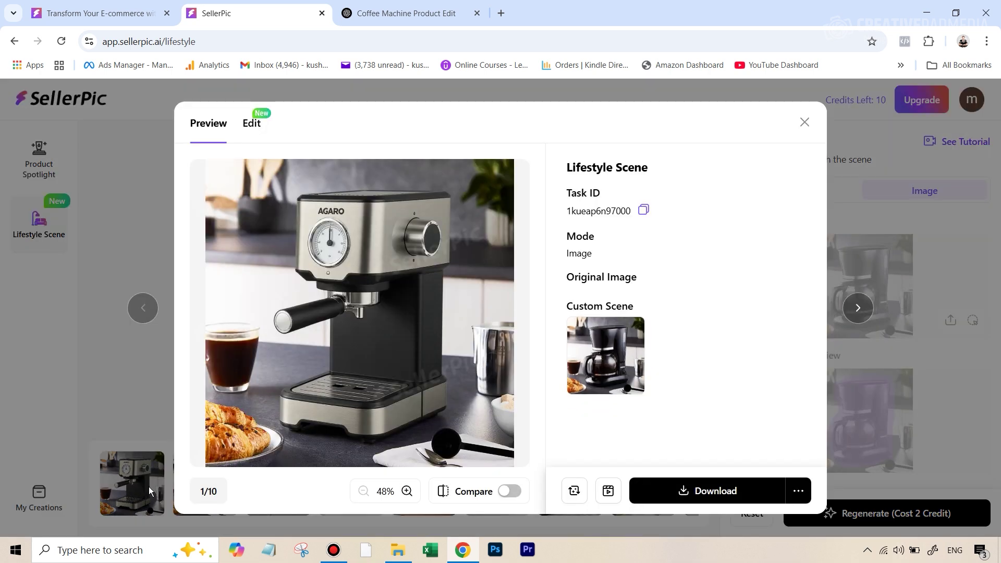
pyautogui.click(805, 123)
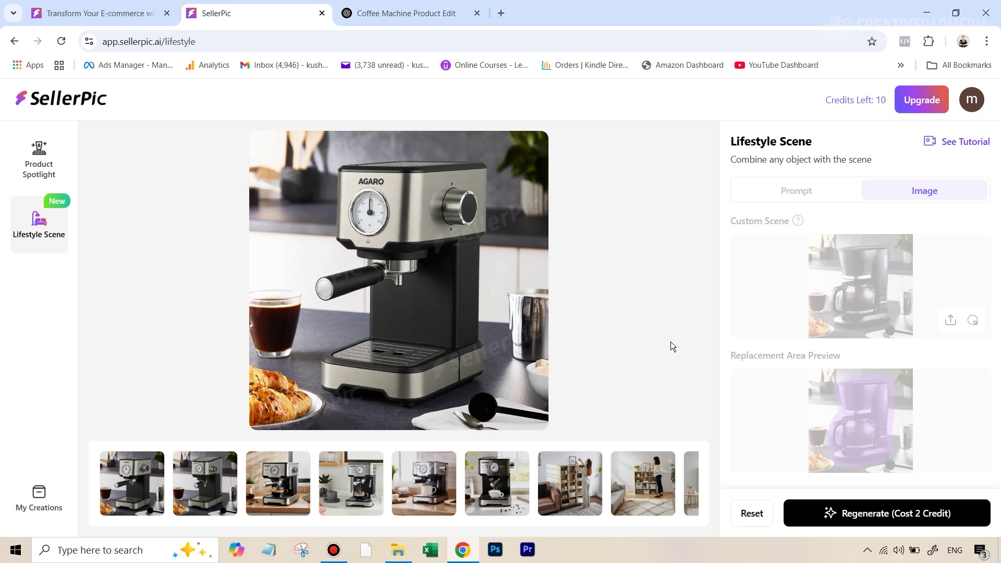
# View the upgrade plans with monthly billing to examine their prices and credits, and close the plan overview.
pyautogui.click(922, 99)
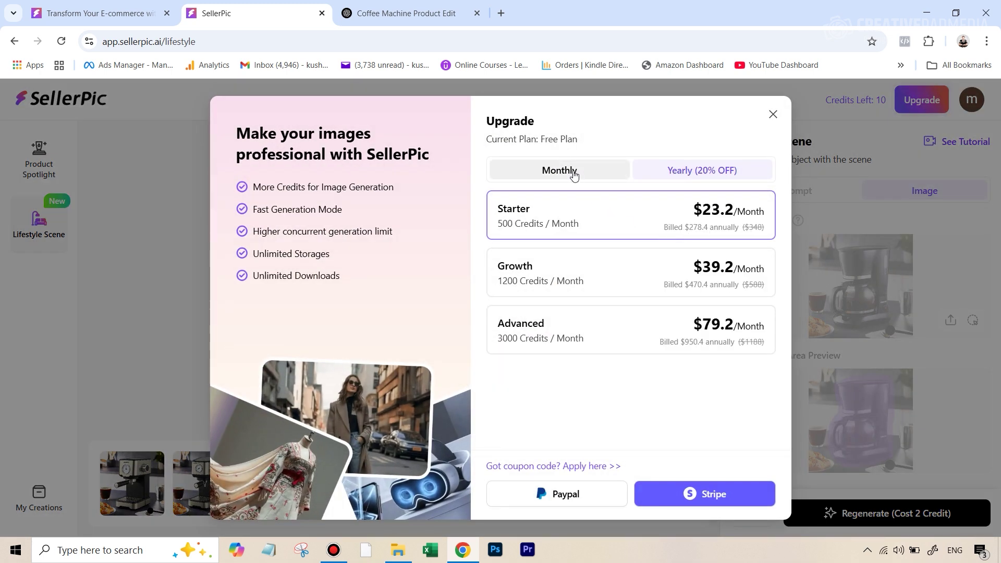
pyautogui.click(573, 174)
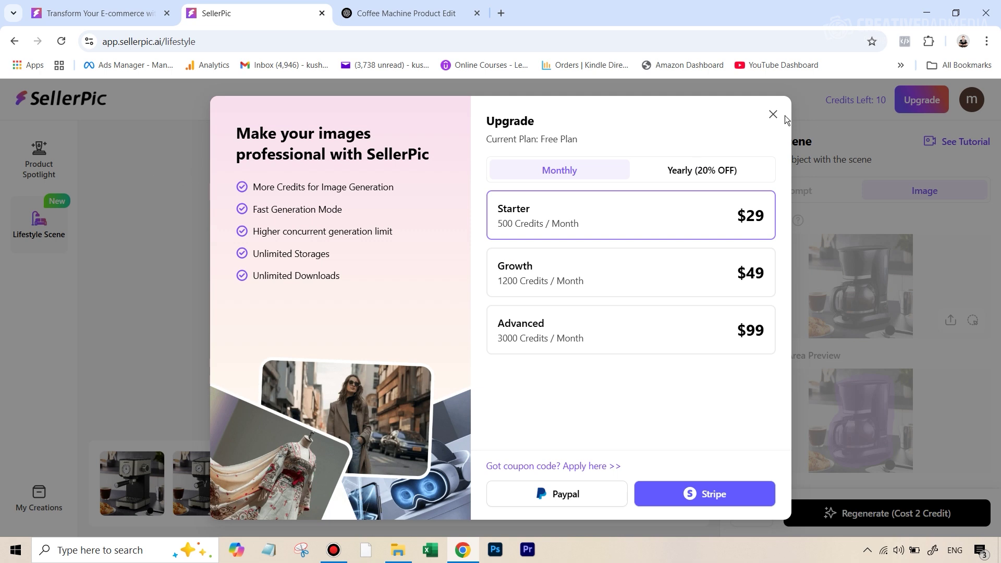
pyautogui.click(197, 184)
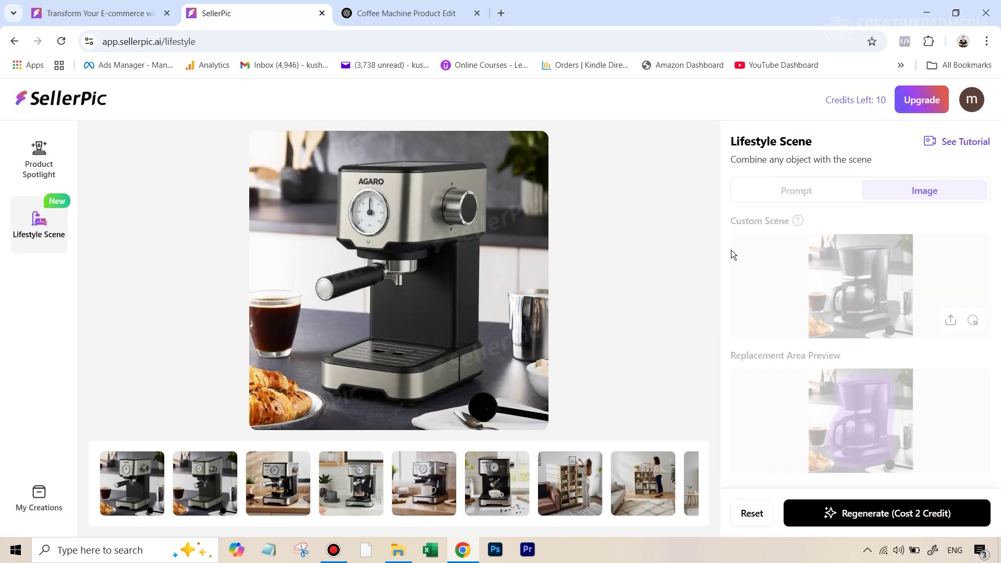